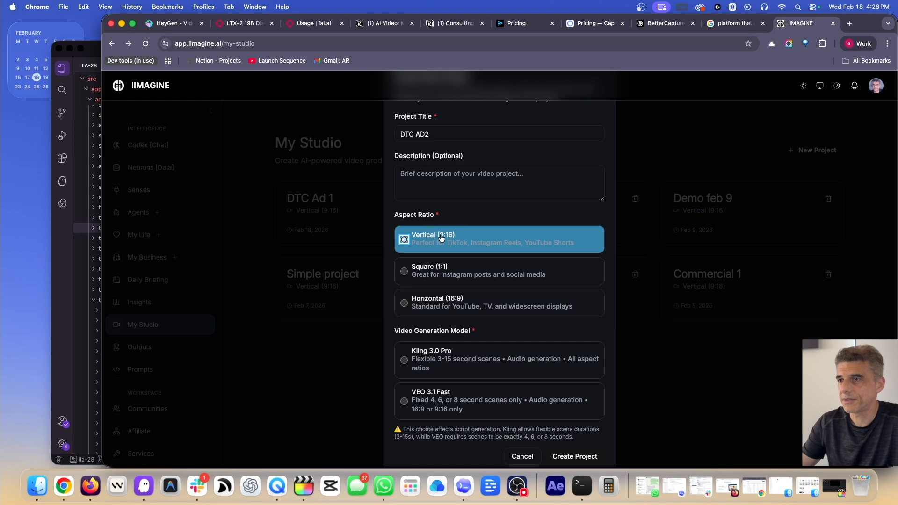
Submit the new project 'DTC AD2' in Vertical (9:16) format
left_click(574, 456)
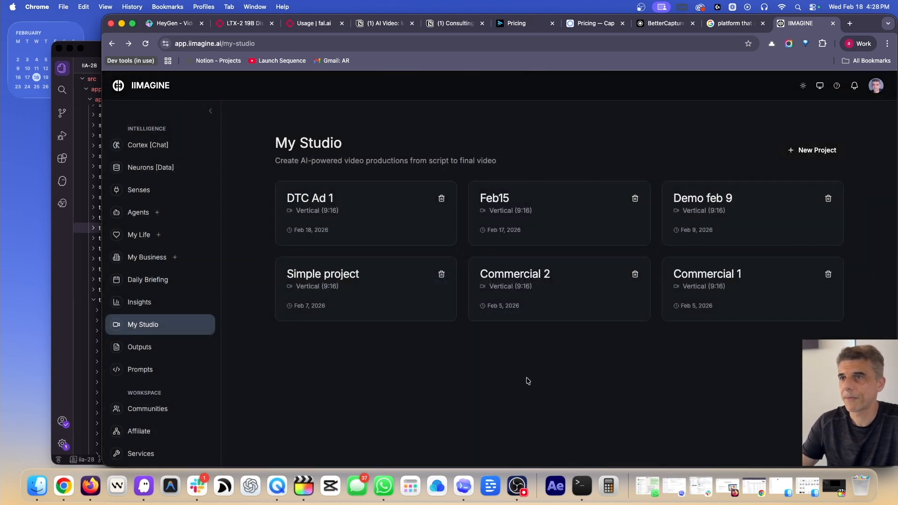
Scroll the DTC AD2 project page down to its empty Script editor
scroll(473, 338, "down", 1)
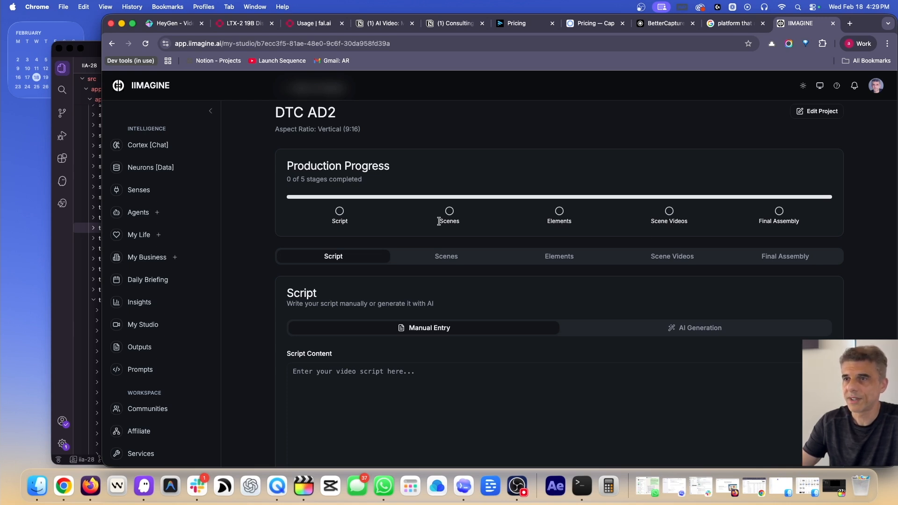
scroll(441, 220, "down", 2)
scroll(431, 240, "down", 2)
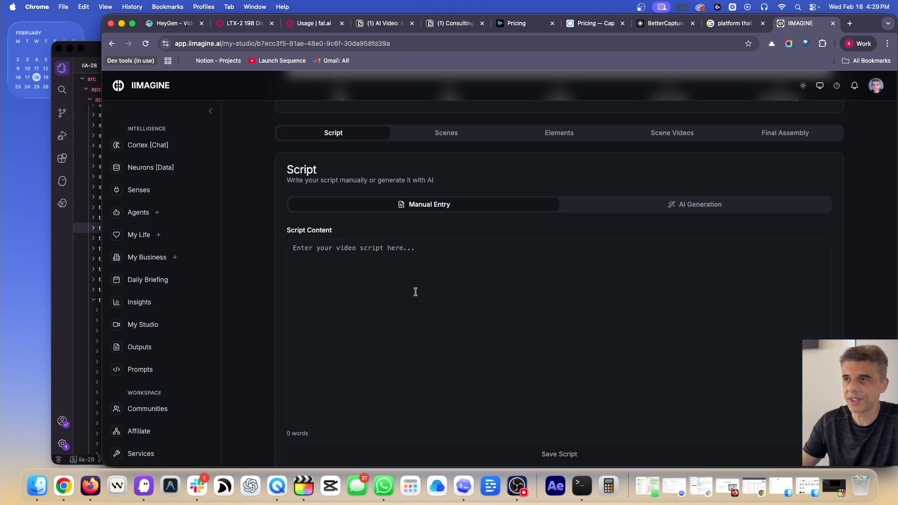
Use AI Generation with Commercial production type and a 0 min 30 s length
left_click(699, 207)
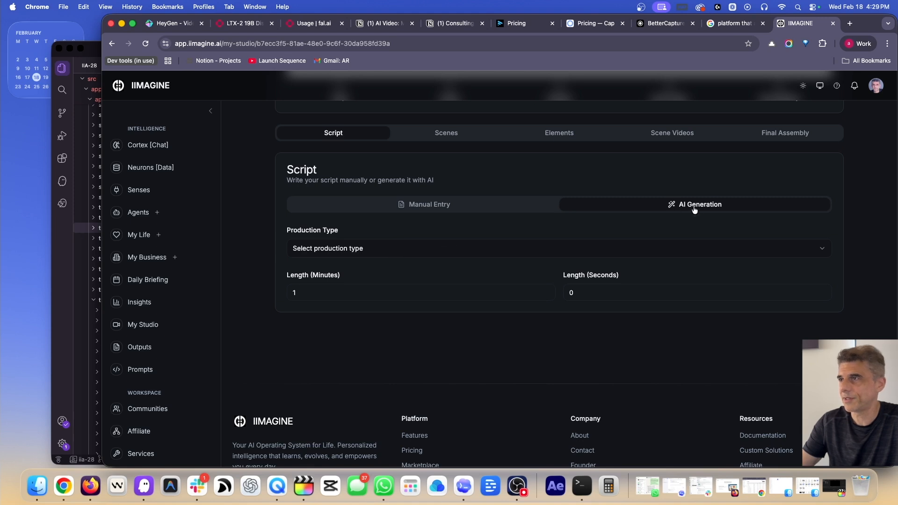
left_click(377, 249)
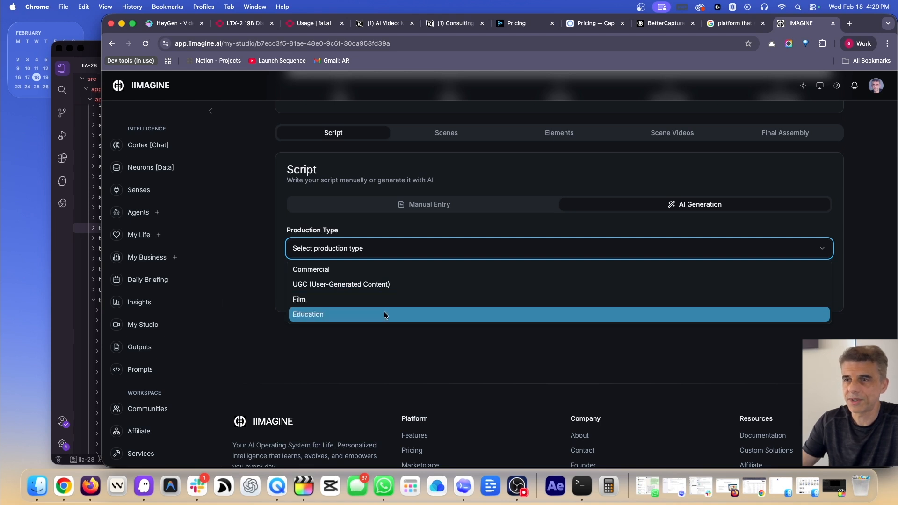
left_click(373, 270)
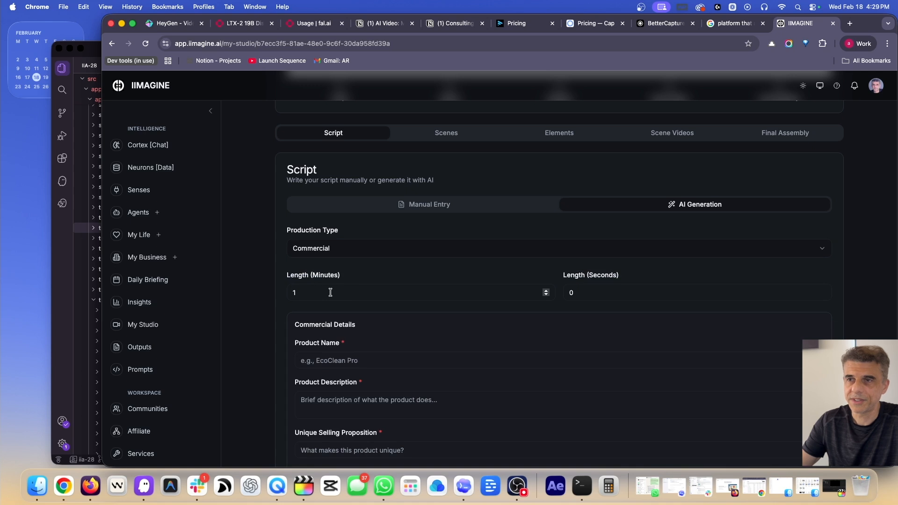
left_click_drag(315, 294, 283, 296)
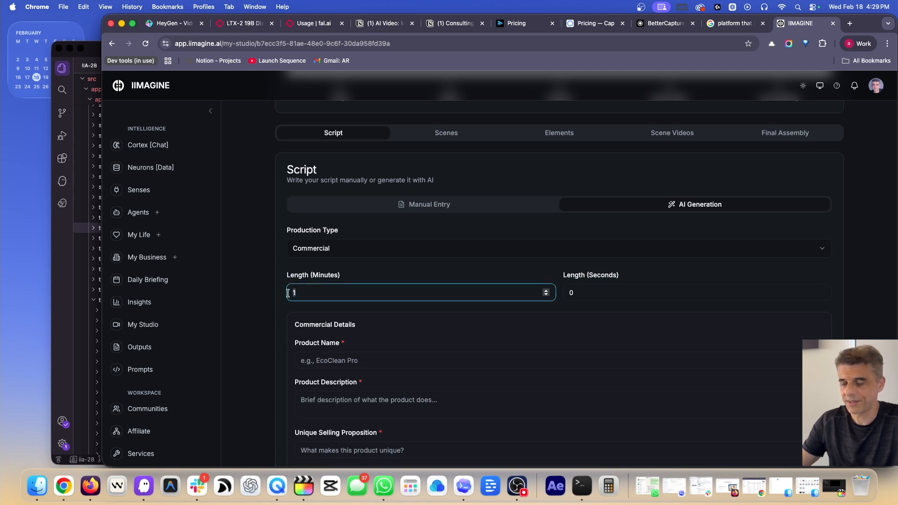
type("-")
key("BackSpace")
type("0")
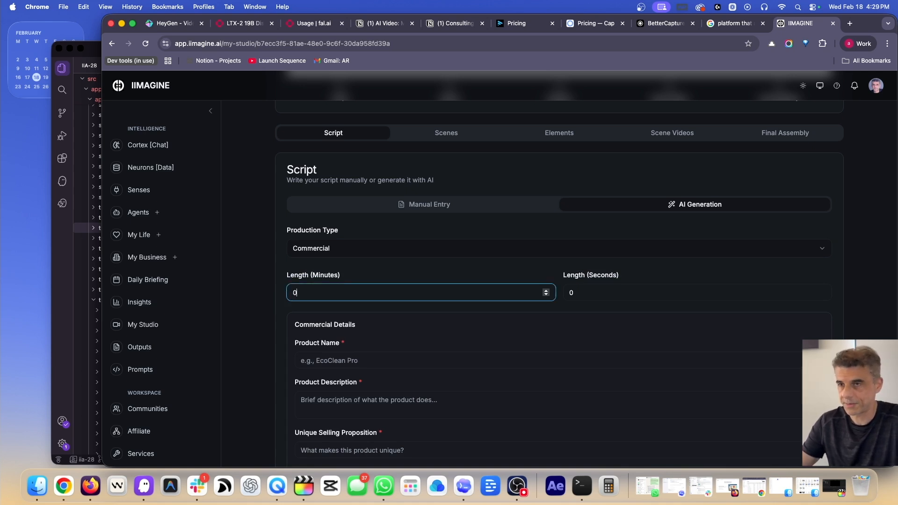
left_click(586, 296)
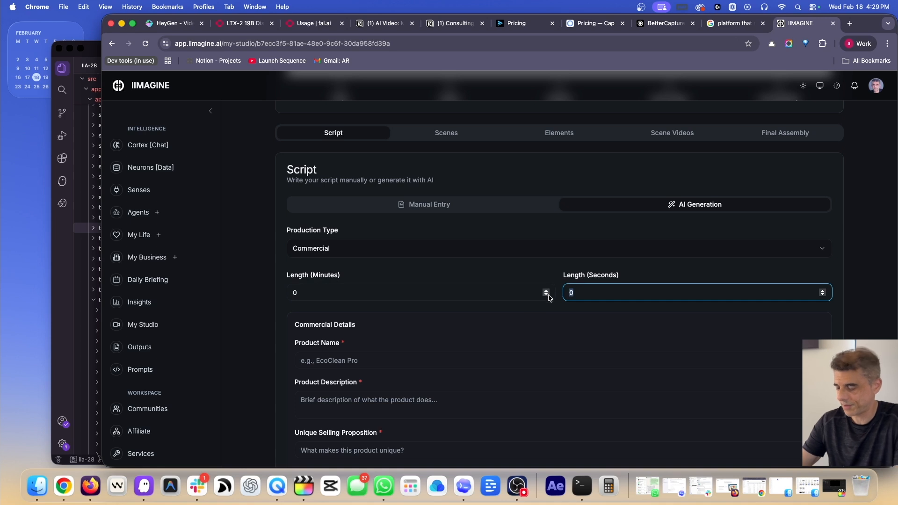
key("BackSpace")
type("30")
scroll(439, 326, "down", 5)
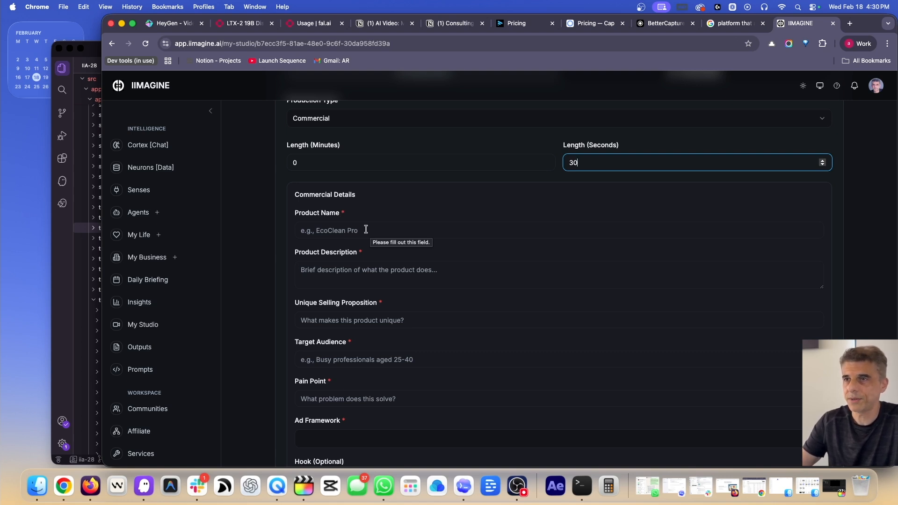
Set both product name and description to 'Aura Dew'
left_click(351, 230)
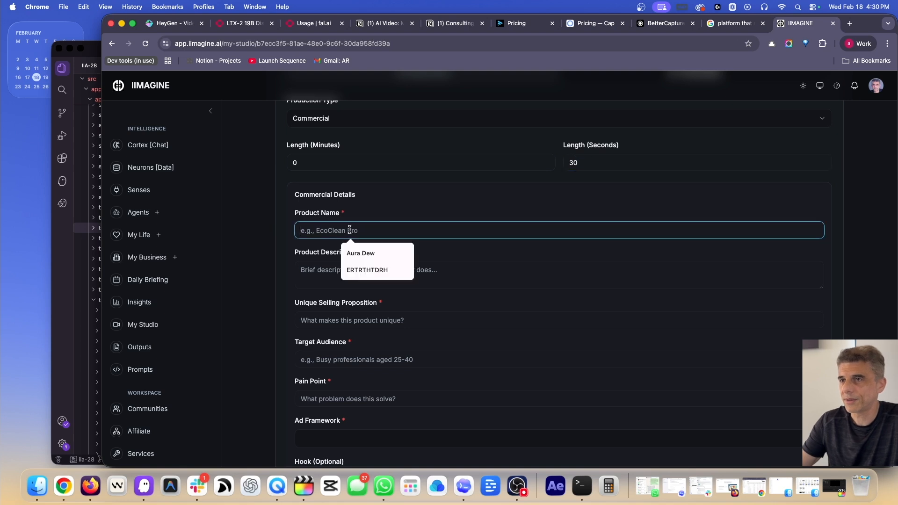
left_click(363, 253)
scroll(356, 252, "down", 2)
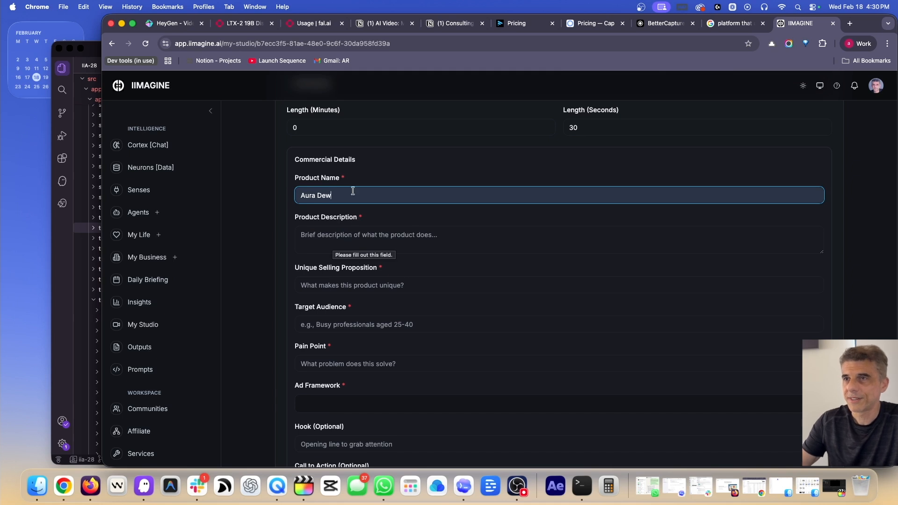
key("super+a")
key("super+c")
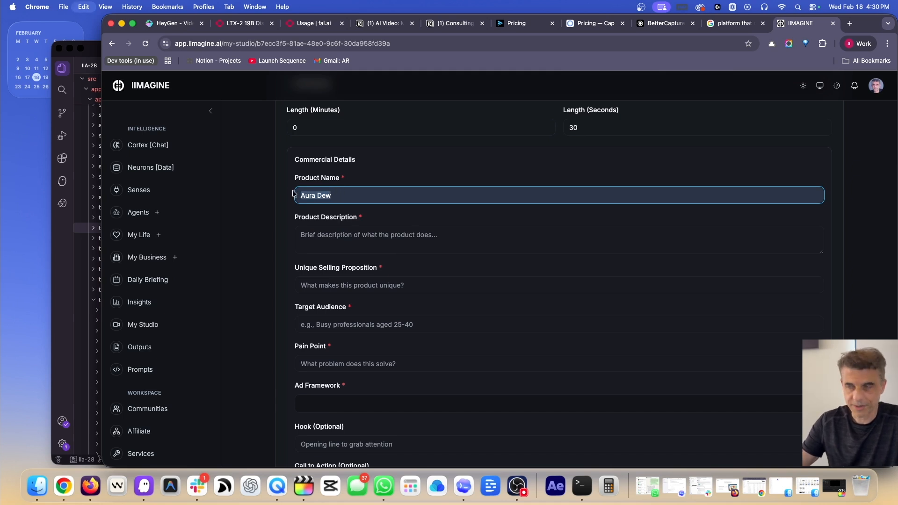
left_click(340, 235)
key("super+v")
scroll(311, 226, "down", 2)
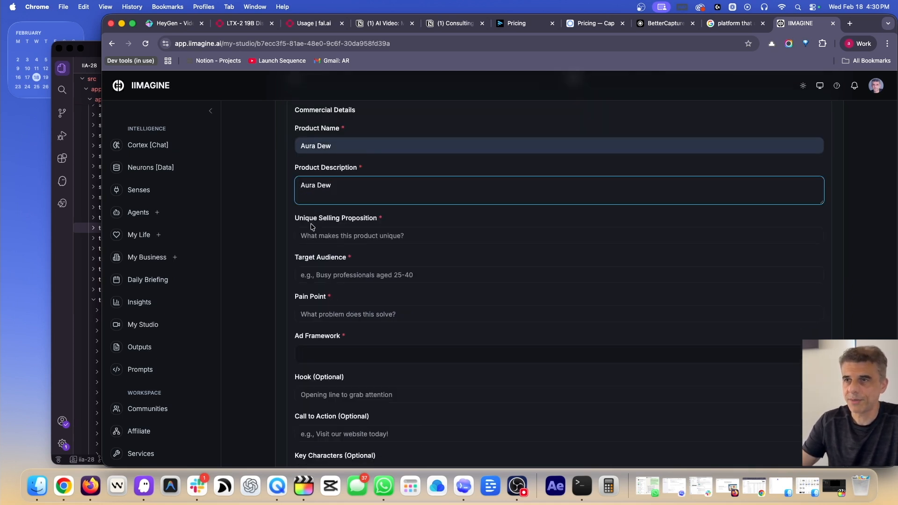
Set USP 'natural ingredients only', audience 'women aged 20-40', pain point 'dry skin'
left_click(345, 237)
left_click(374, 258)
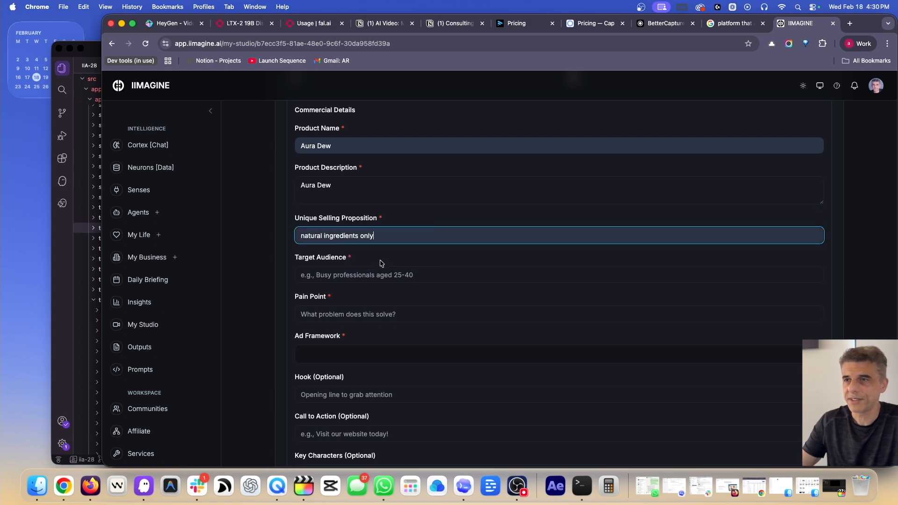
scroll(380, 263, "down", 2)
left_click(346, 232)
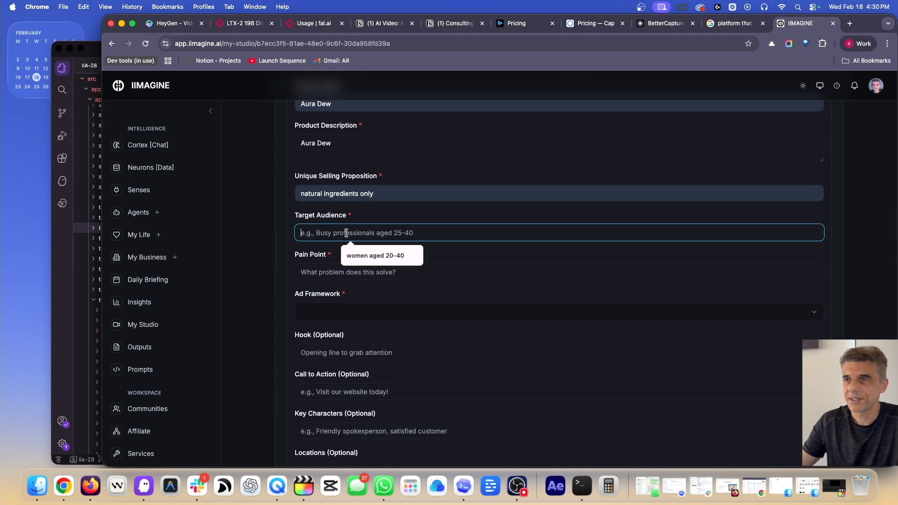
left_click(375, 254)
scroll(377, 265, "down", 1)
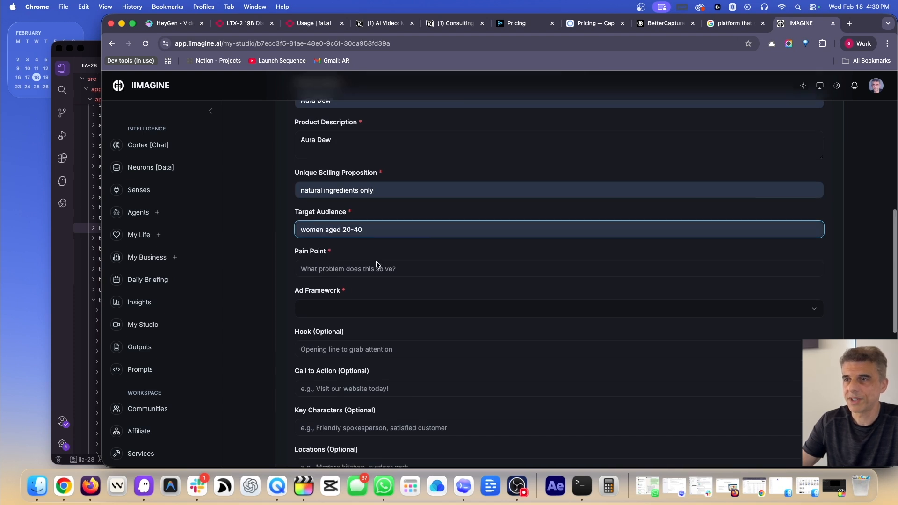
scroll(376, 264, "down", 2)
left_click(356, 231)
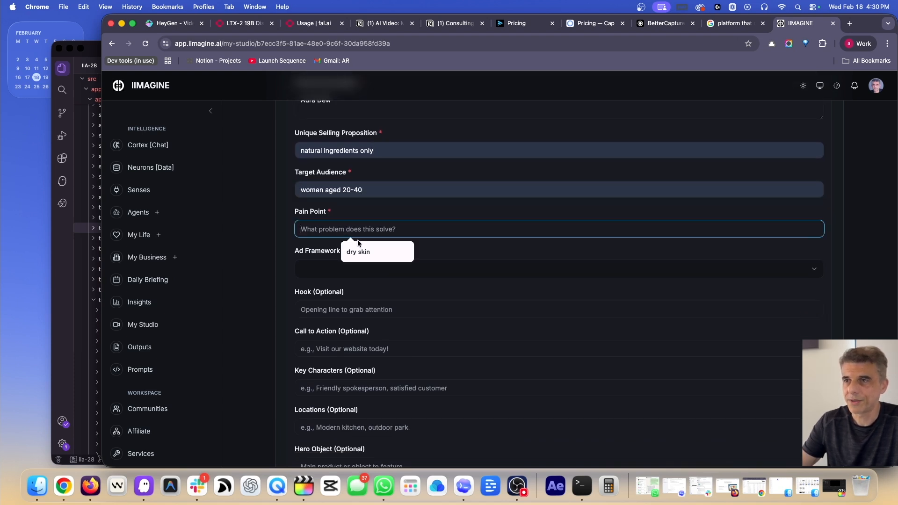
left_click(361, 250)
scroll(336, 238, "down", 2)
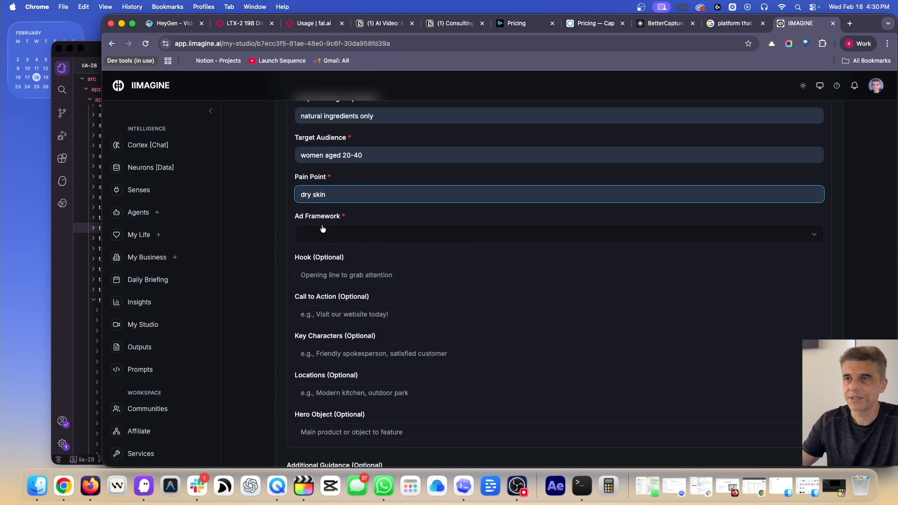
Pick Problem/Agitation/Solution from the Ad Framework list
left_click(334, 234)
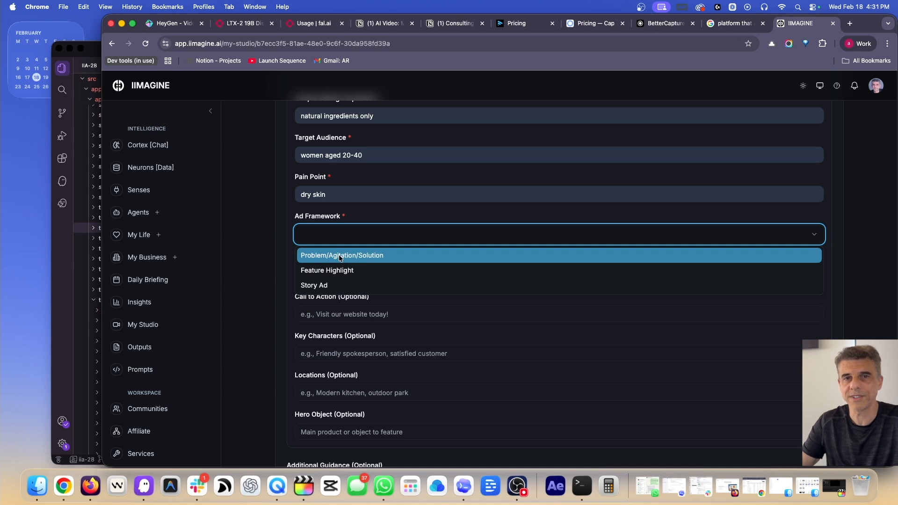
left_click(367, 255)
scroll(350, 234, "down", 2)
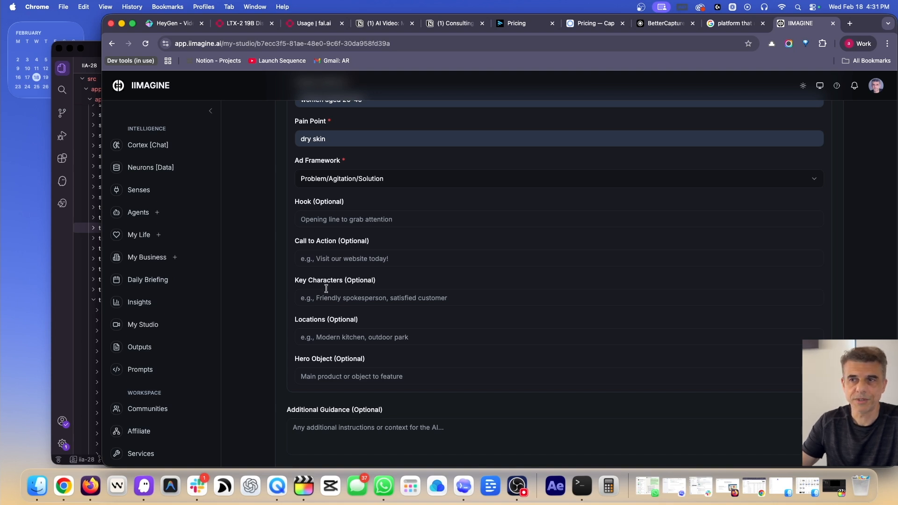
scroll(326, 289, "down", 2)
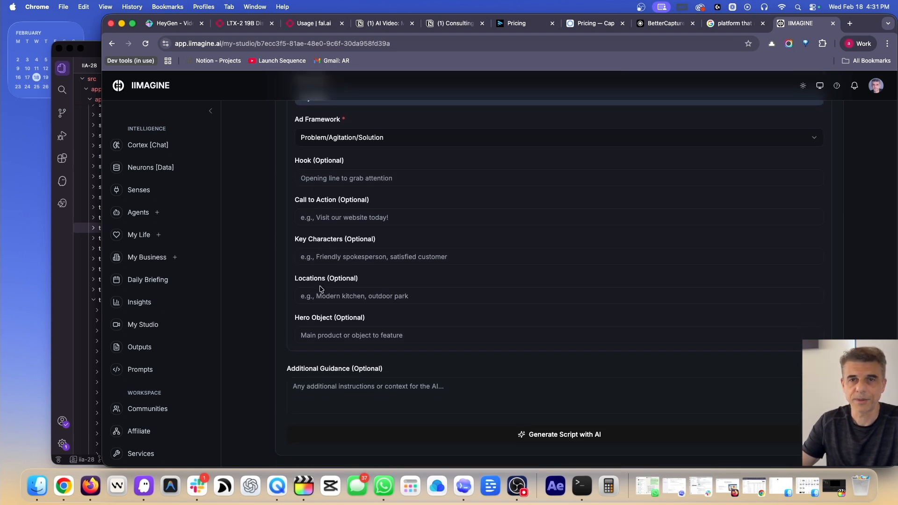
scroll(321, 289, "down", 2)
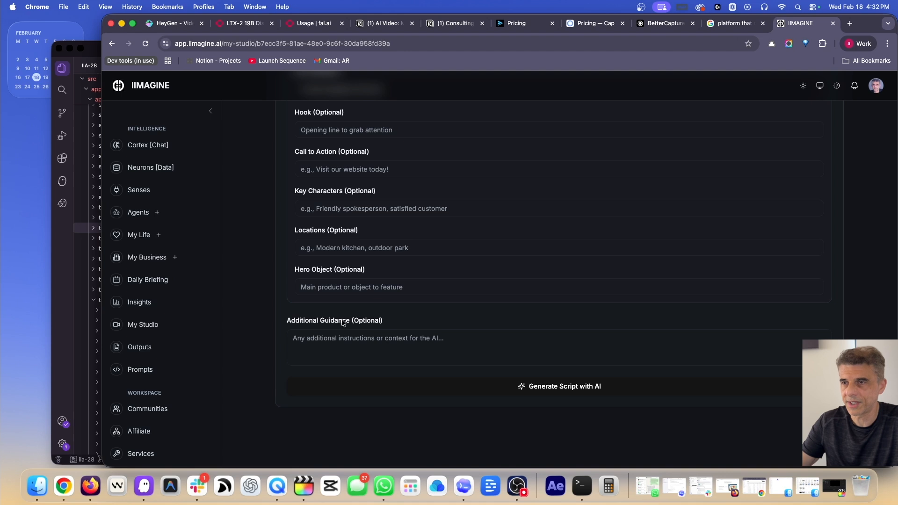
Generate the Aura Dew commercial script with AI and read through it
left_click(397, 385)
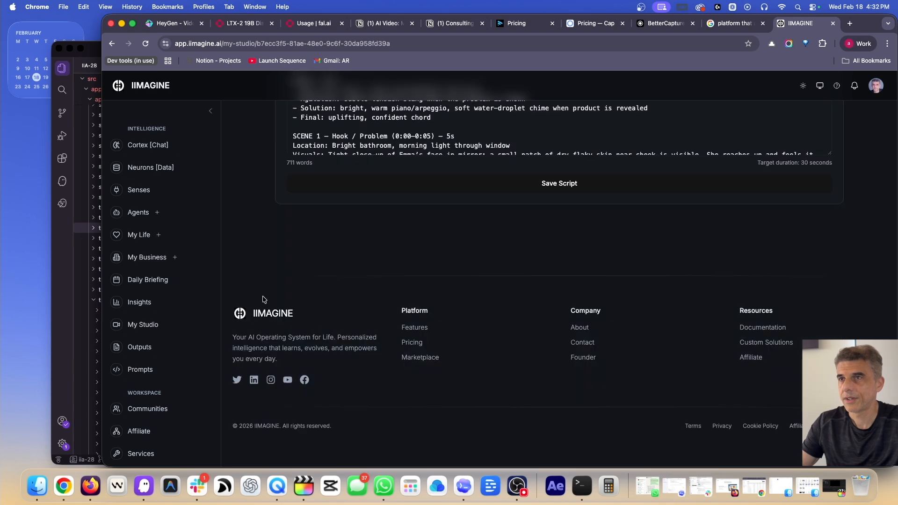
scroll(265, 299, "up", 5)
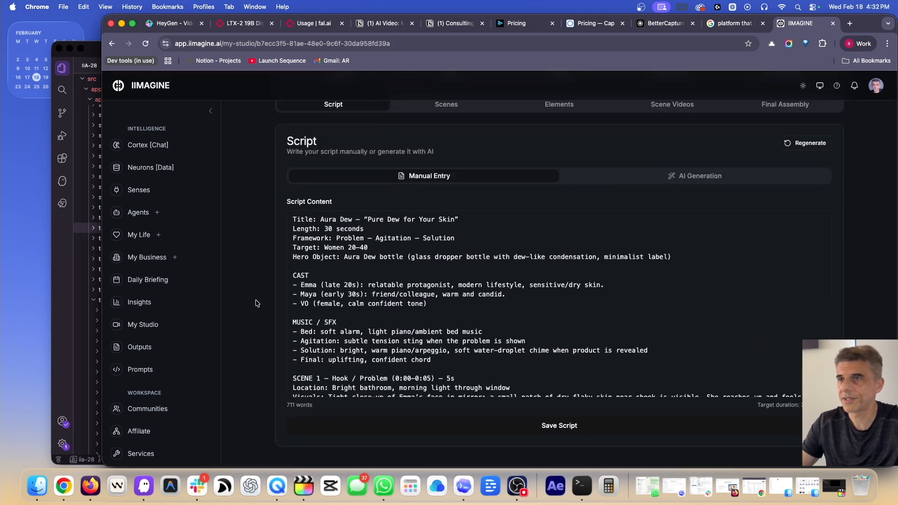
scroll(260, 290, "down", 1)
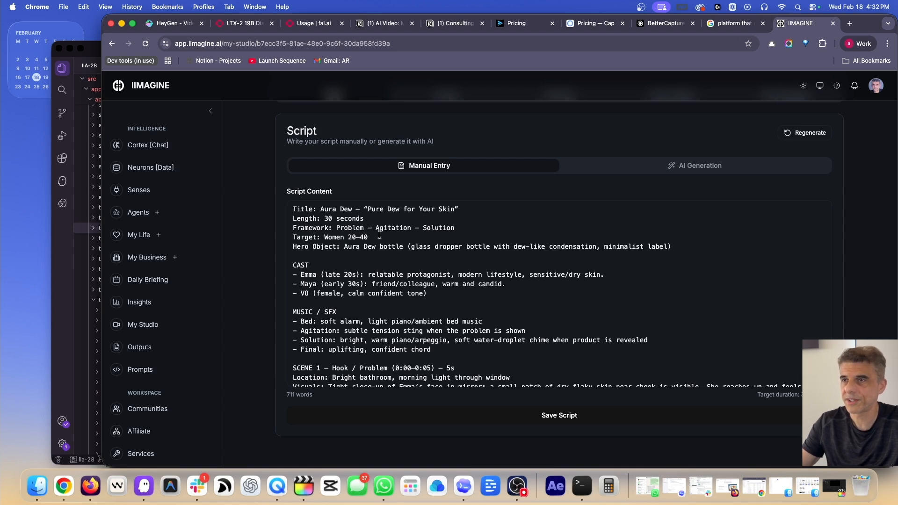
scroll(379, 235, "down", 2)
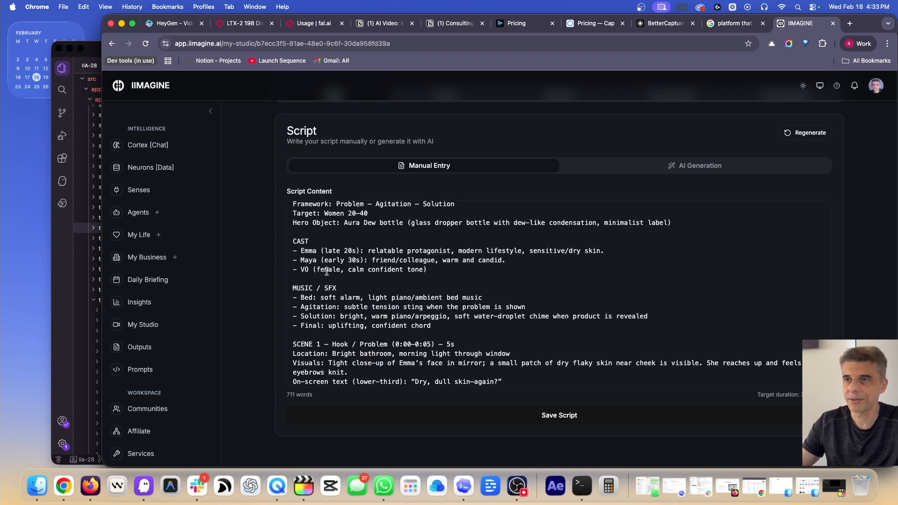
scroll(327, 271, "down", 3)
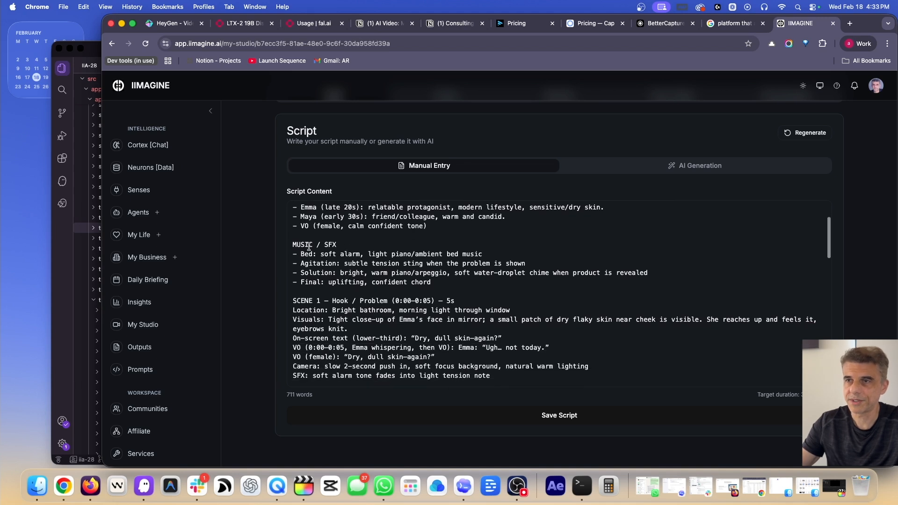
scroll(374, 277, "down", 3)
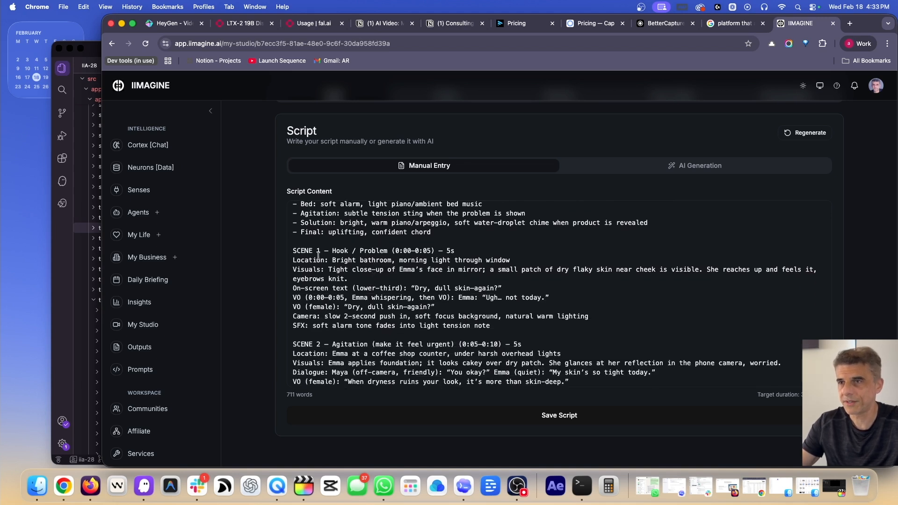
scroll(344, 285, "down", 2)
scroll(343, 285, "down", 10)
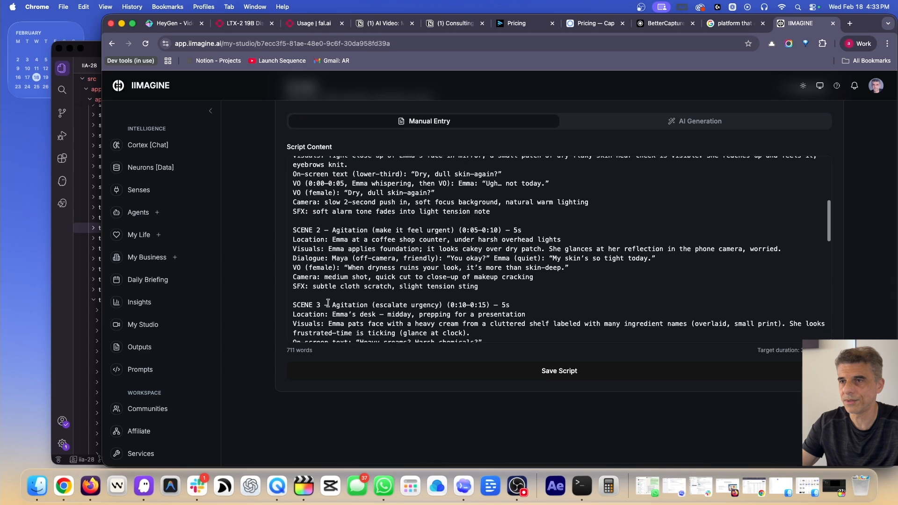
scroll(328, 302, "down", 11)
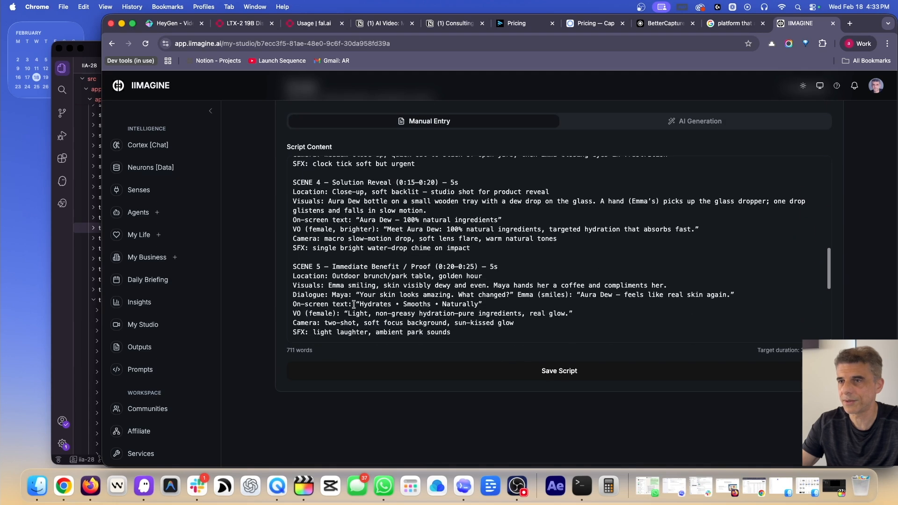
scroll(353, 304, "up", 9)
scroll(354, 304, "up", 10)
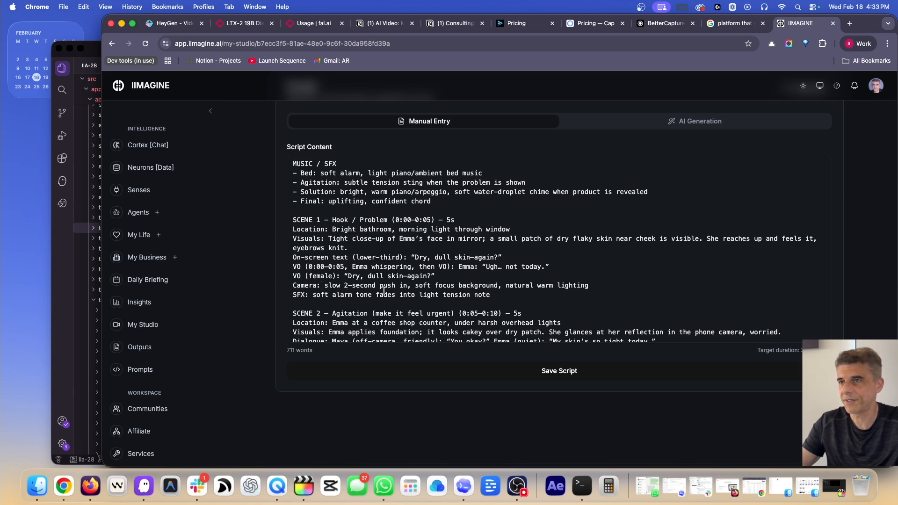
Delete ' note' so Scene 1's SFX line ends at 'light tension'
scroll(384, 289, "down", 3)
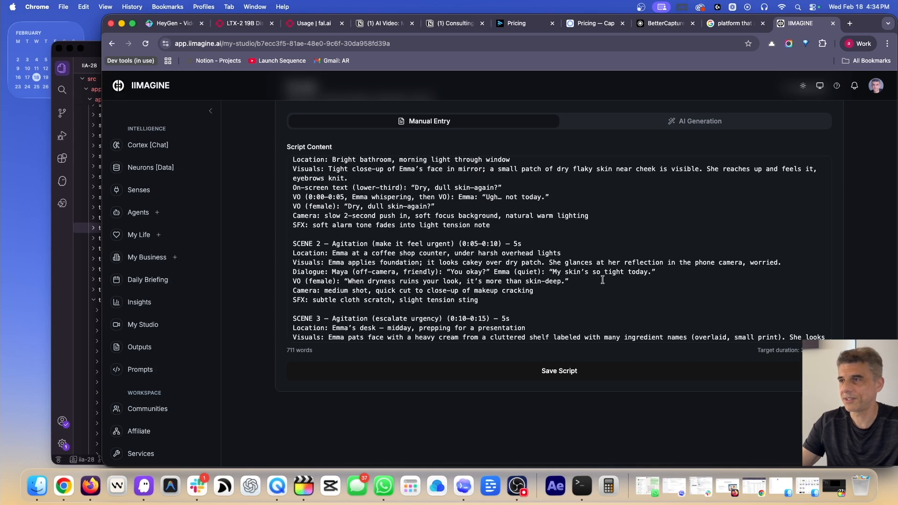
scroll(466, 284, "down", 5)
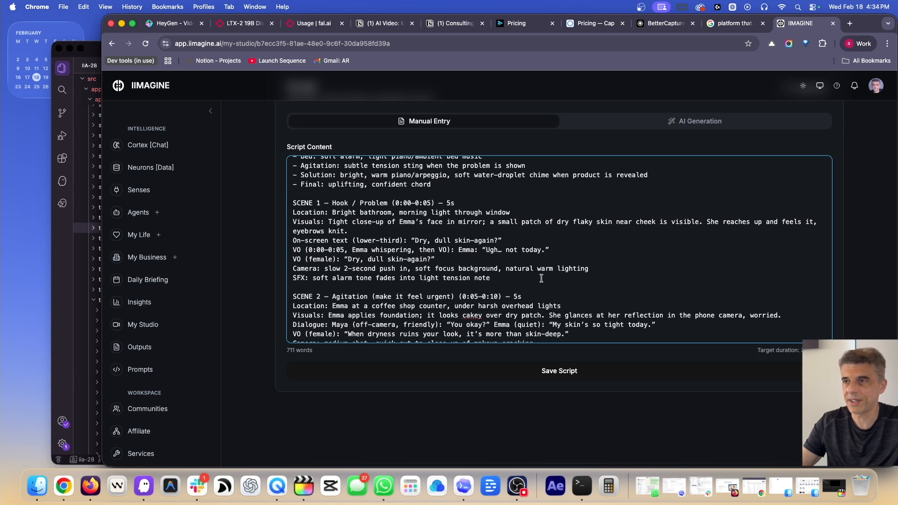
key("BackSpace")
key("BackSpace")
key("BackSpace")
key("BackSpace")
key("BackSpace")
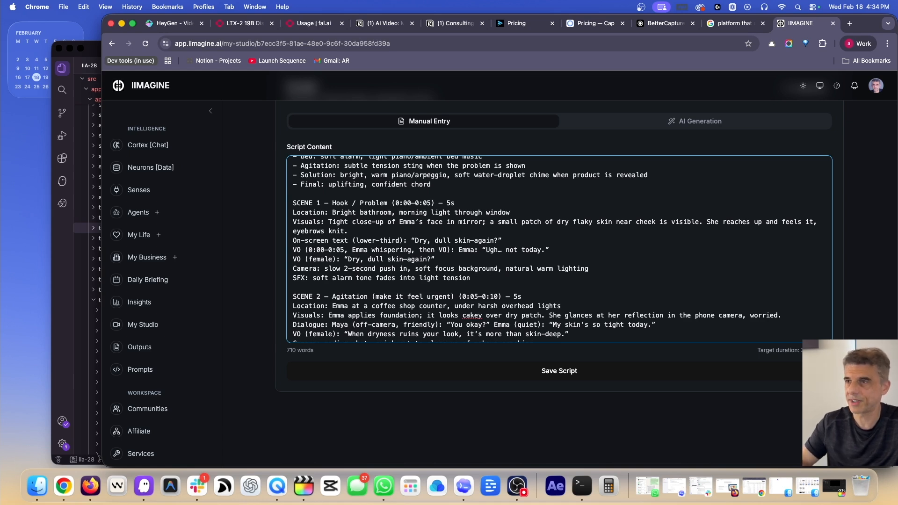
Save the edited Aura Dew script and move to the Scenes stage
left_click(559, 370)
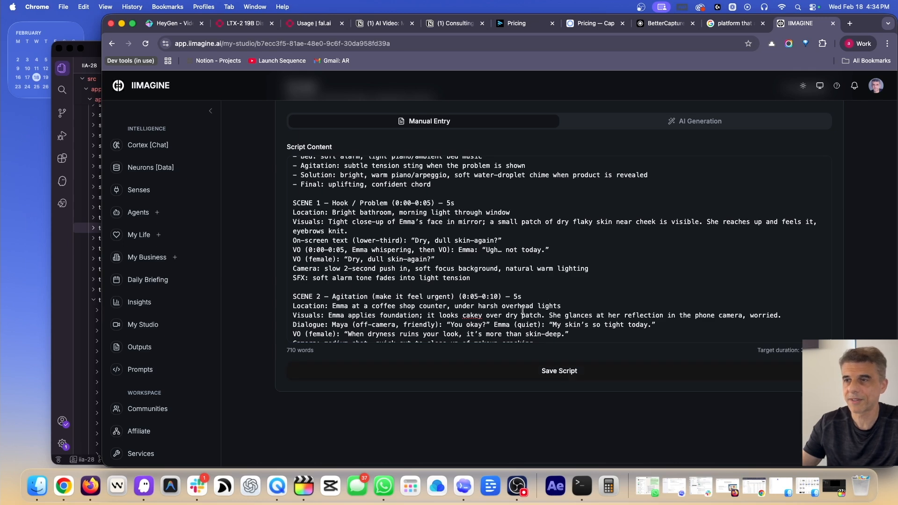
scroll(522, 310, "up", 10)
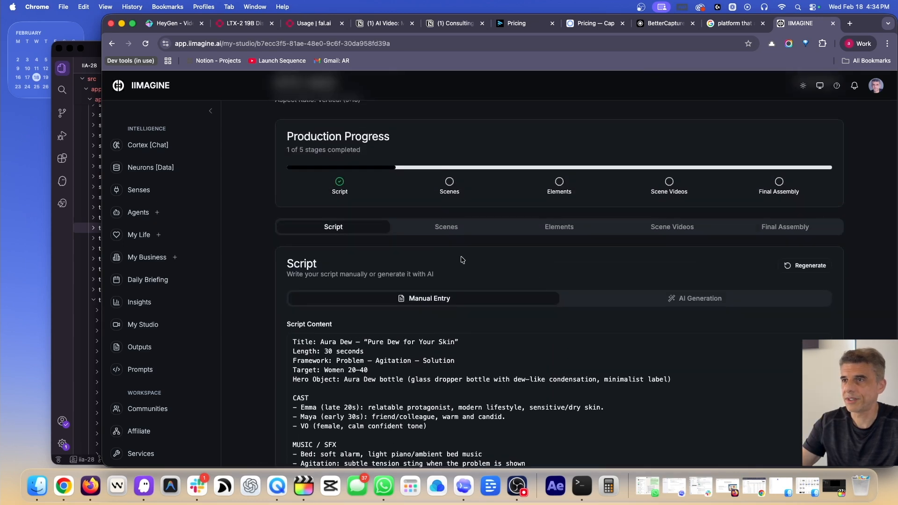
left_click(448, 227)
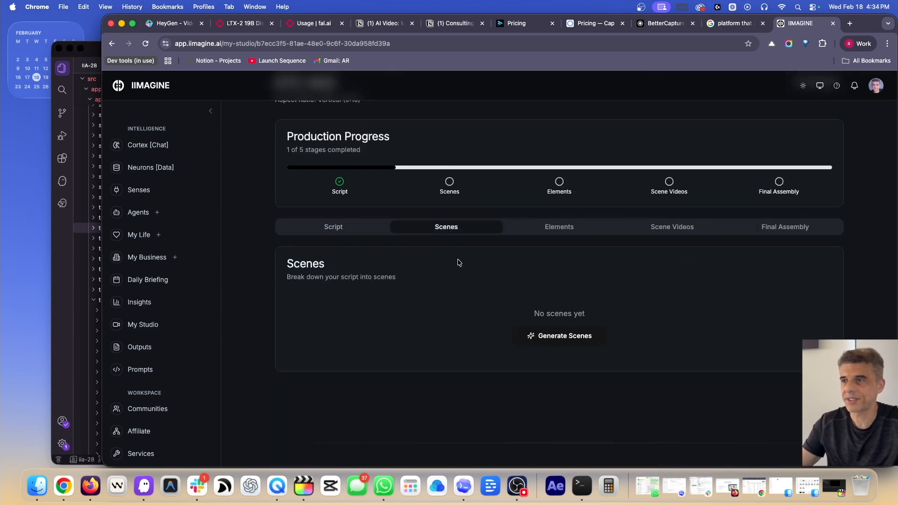
scroll(459, 263, "down", 1)
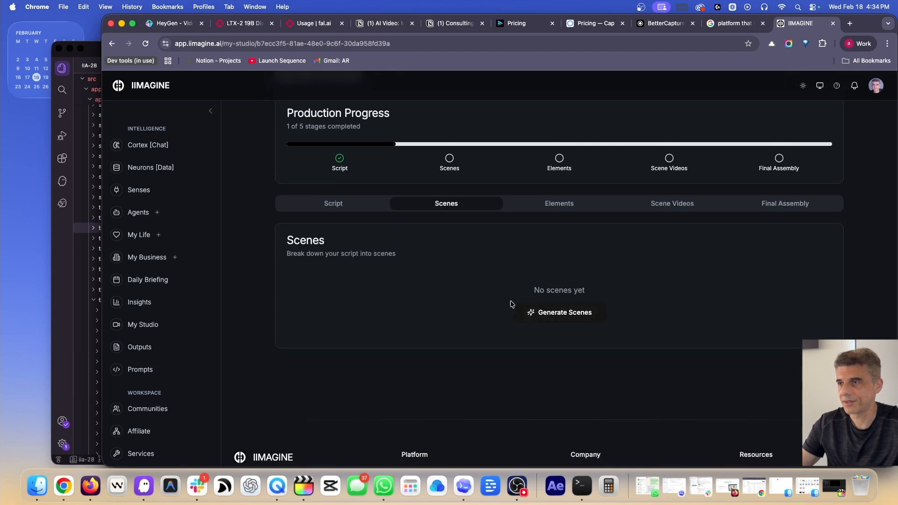
Generate six scenes from the script, review them, then go to Elements
left_click(559, 317)
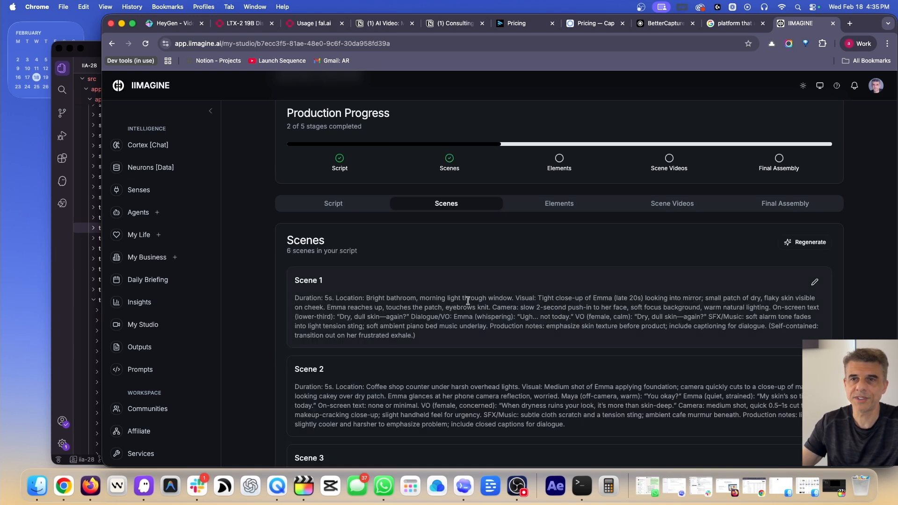
scroll(467, 302, "down", 4)
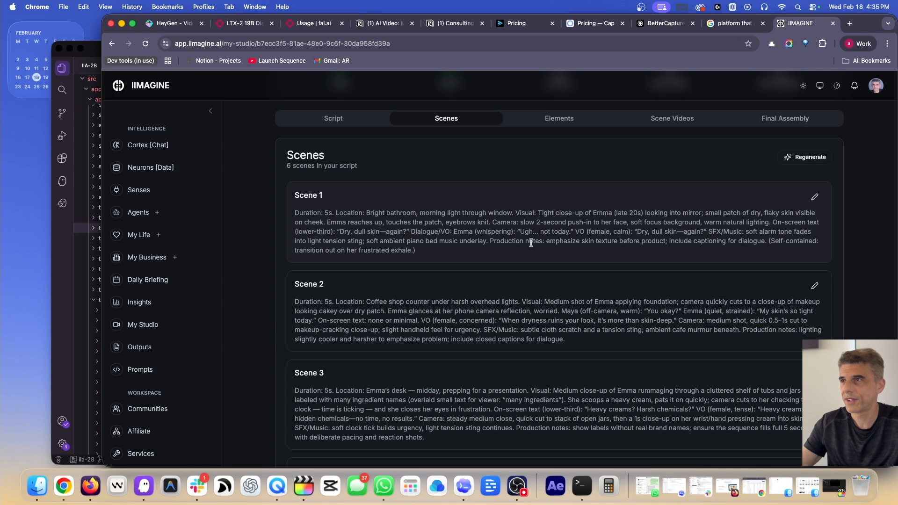
scroll(533, 242, "up", 1)
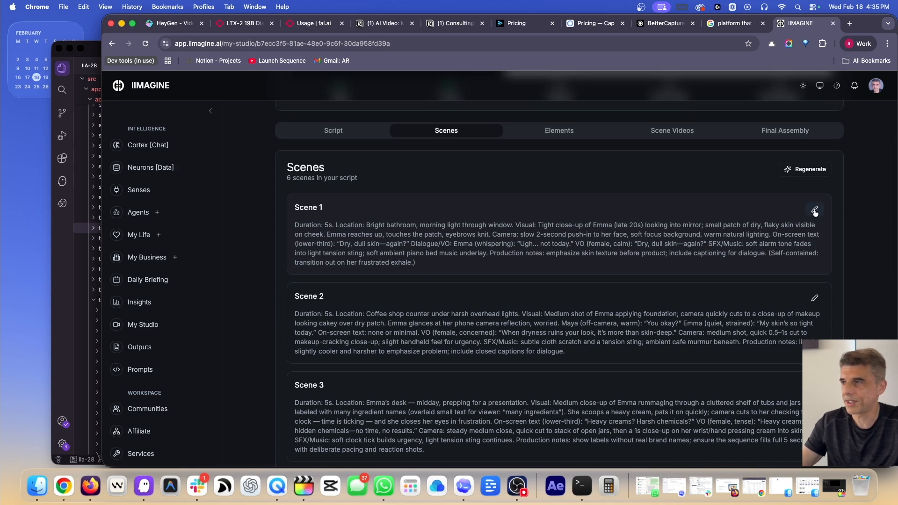
scroll(543, 180, "up", 2)
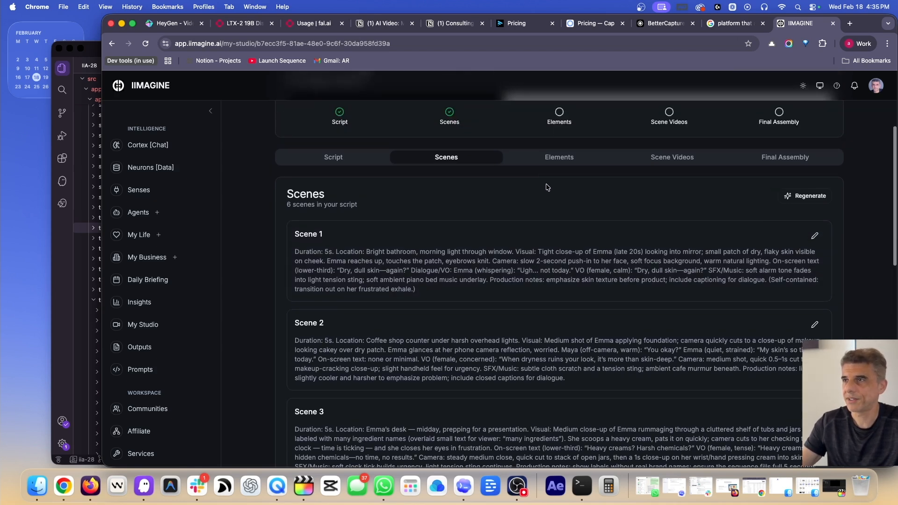
left_click(558, 159)
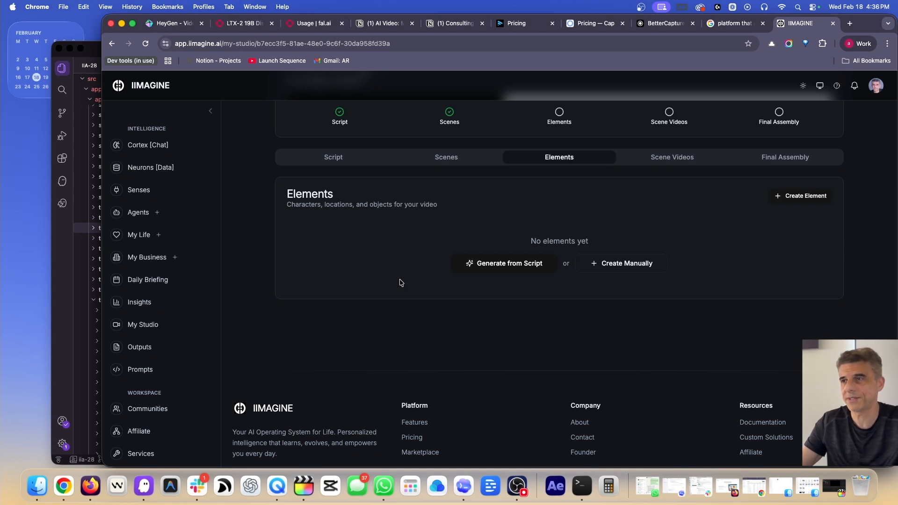
Generate 20 elements from the script: 2 characters, 6 locations, 11 objects, 1 other
left_click(496, 264)
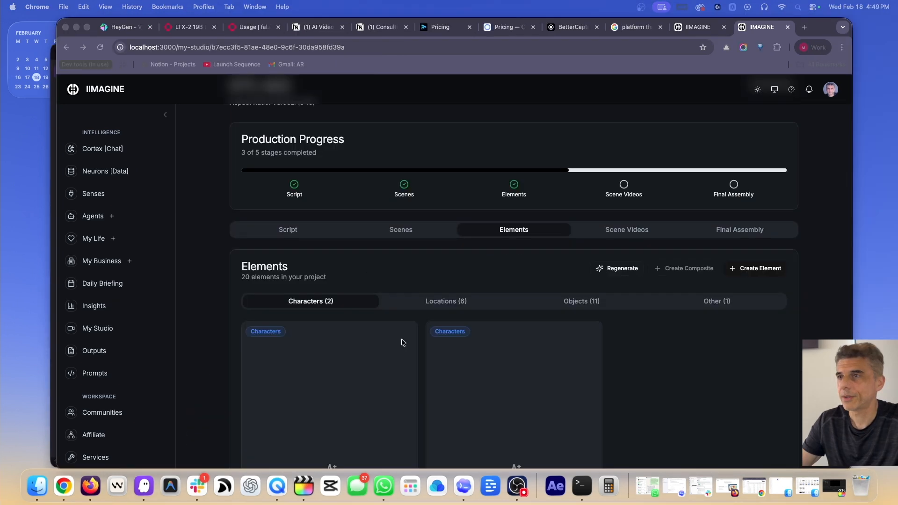
scroll(401, 342, "down", 5)
scroll(400, 342, "down", 1)
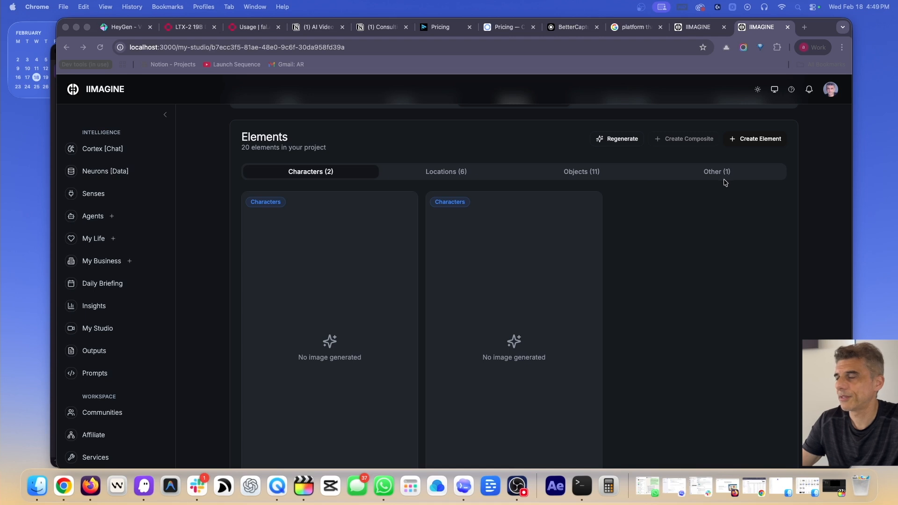
scroll(369, 201, "down", 5)
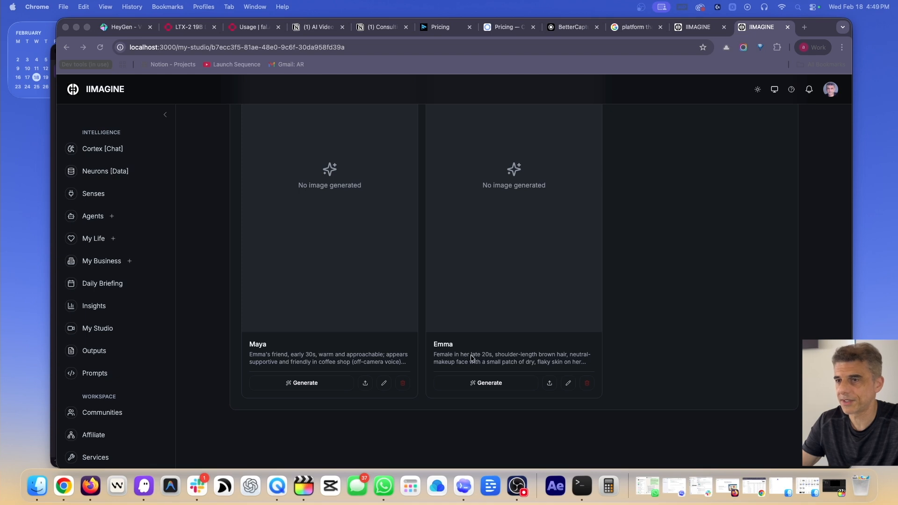
left_click(384, 384)
left_click(385, 383)
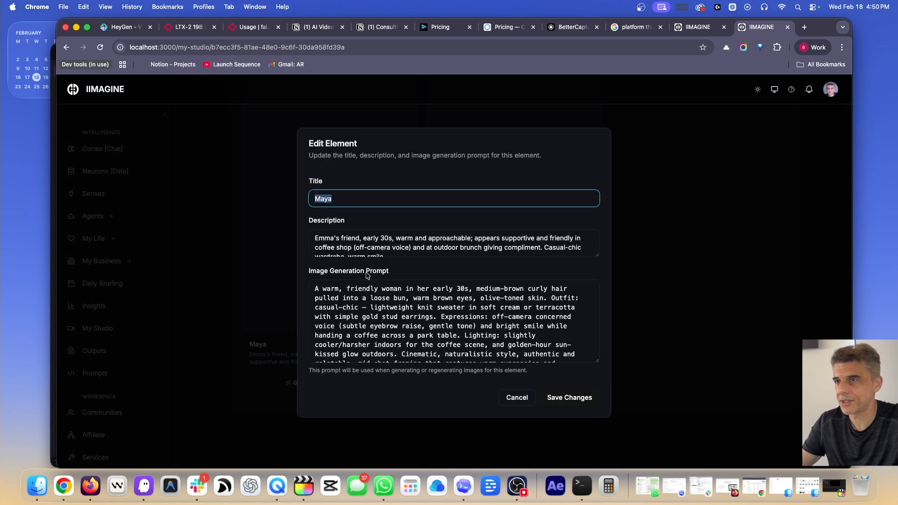
scroll(485, 321, "down", 2)
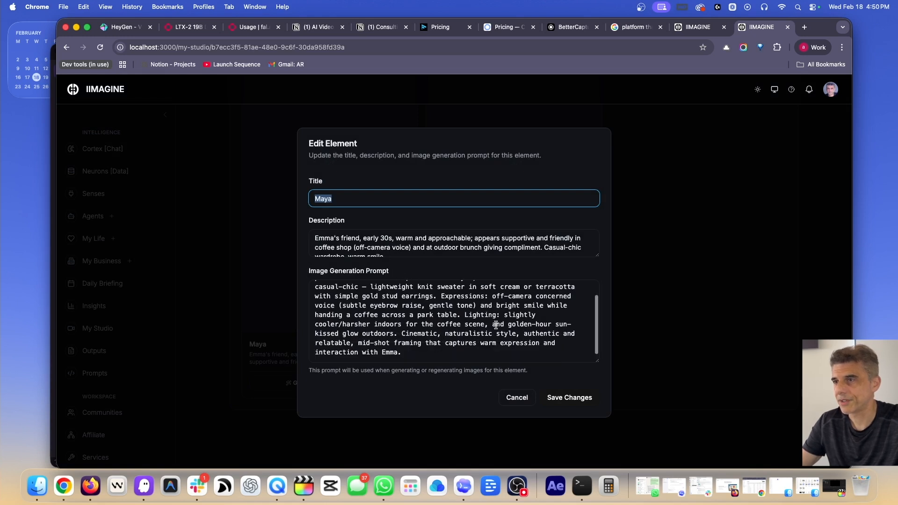
scroll(496, 325, "up", 2)
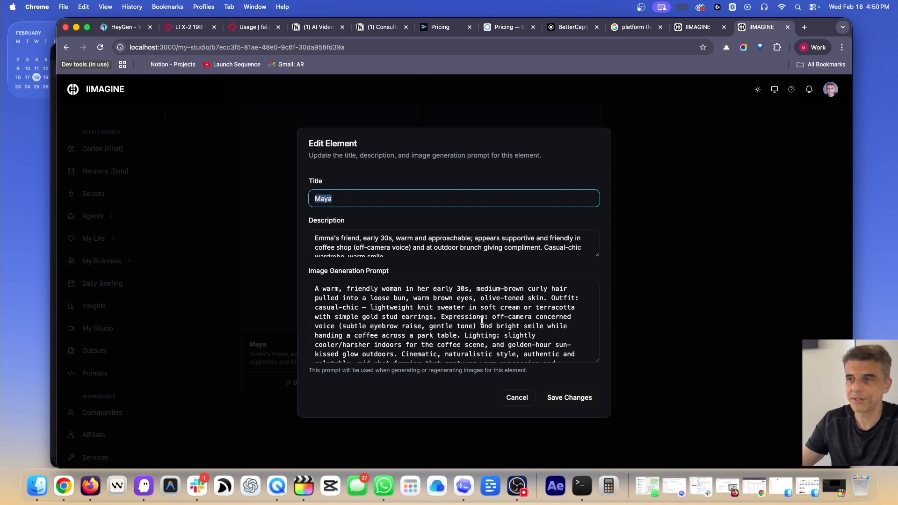
left_click(520, 398)
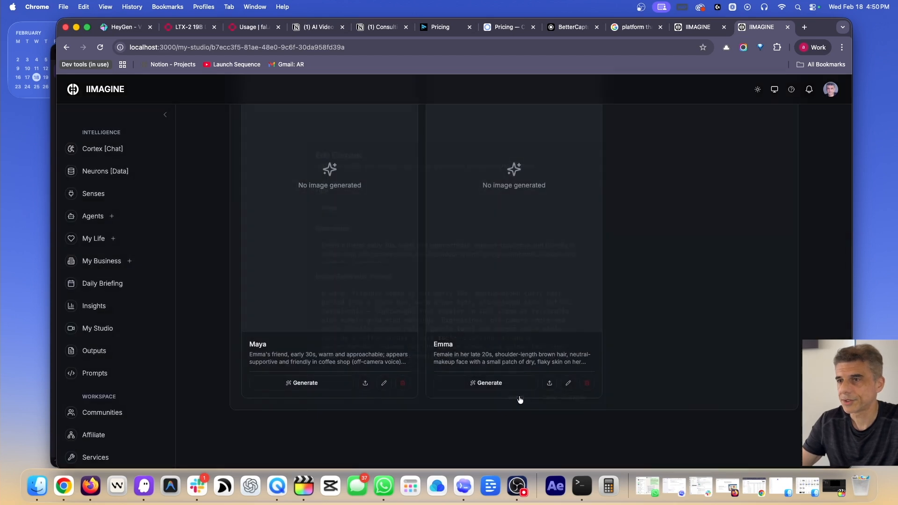
Generate character images for both Maya and Emma
left_click(306, 389)
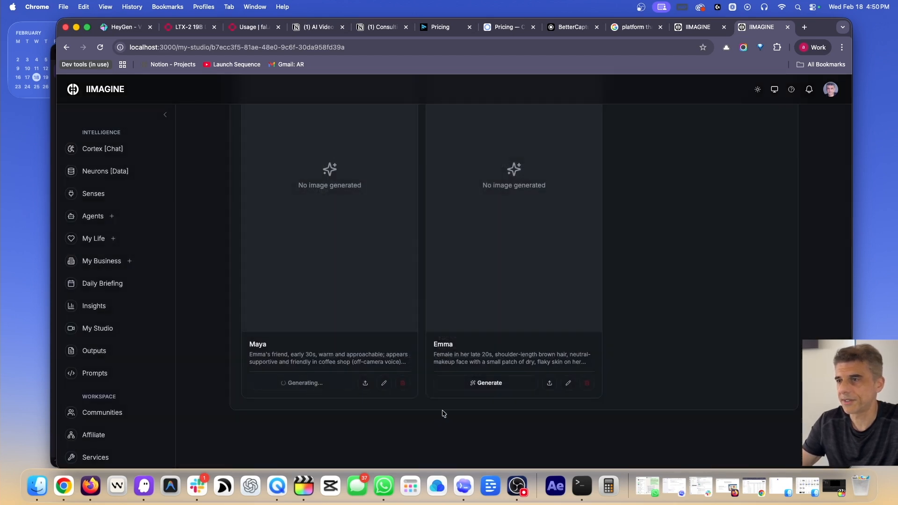
left_click(509, 389)
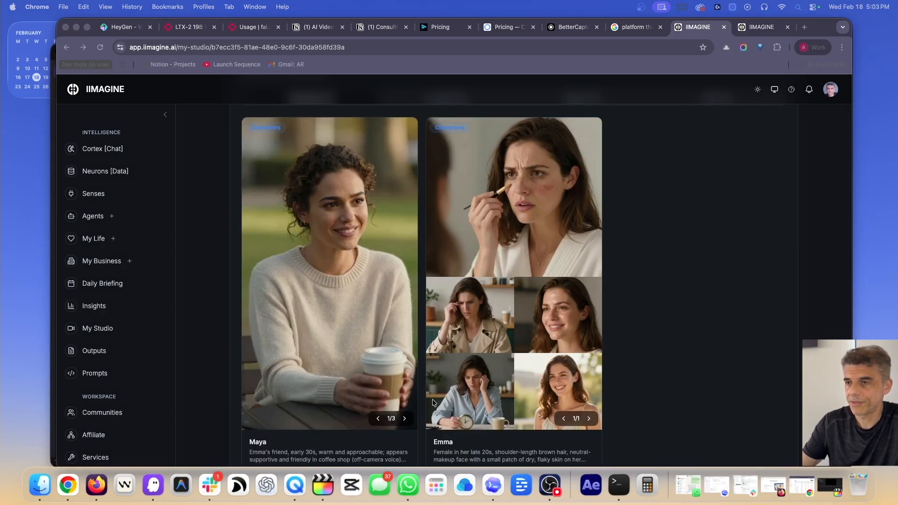
left_click(407, 424)
Cycle through Maya's generated image variants and return to the Characters header
left_click(404, 423)
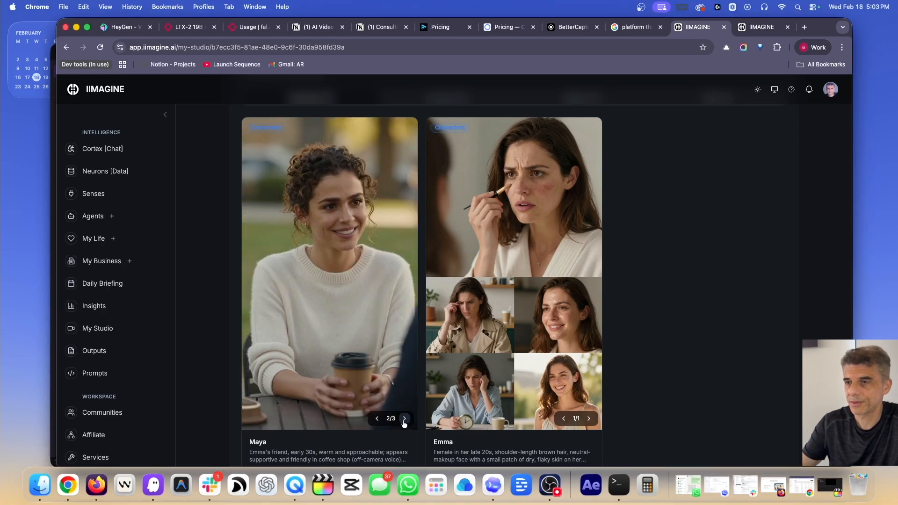
left_click(405, 423)
left_click(404, 423)
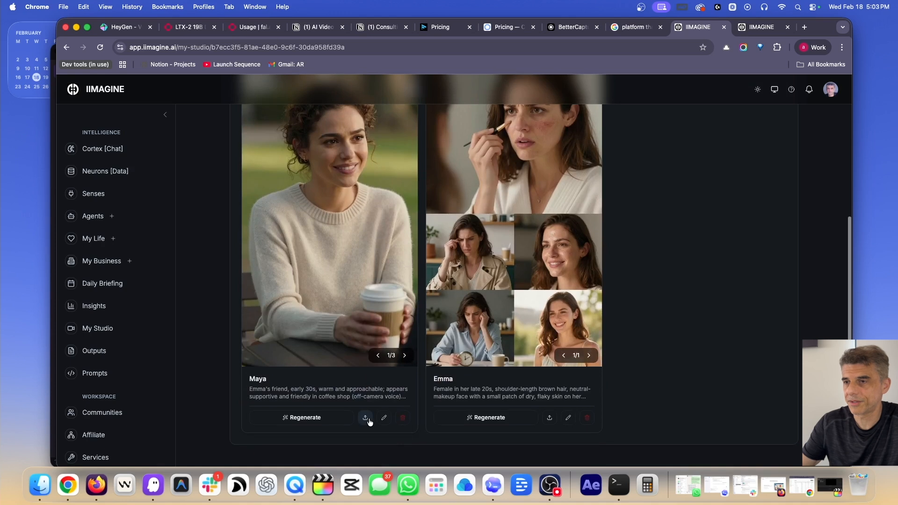
scroll(366, 419, "down", 1)
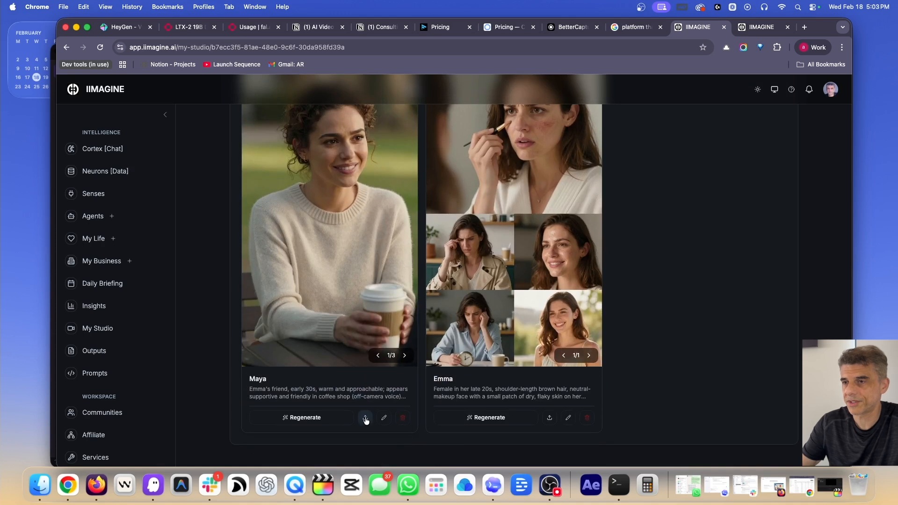
left_click(404, 356)
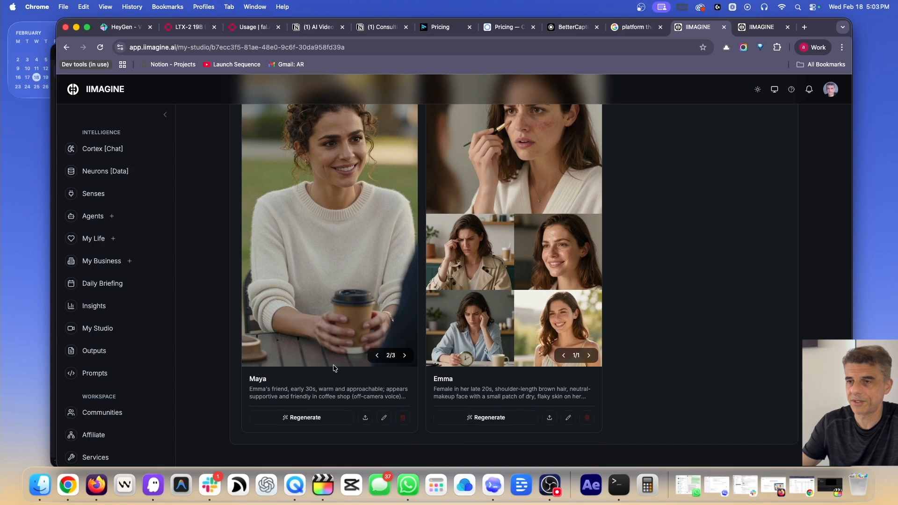
left_click(403, 358)
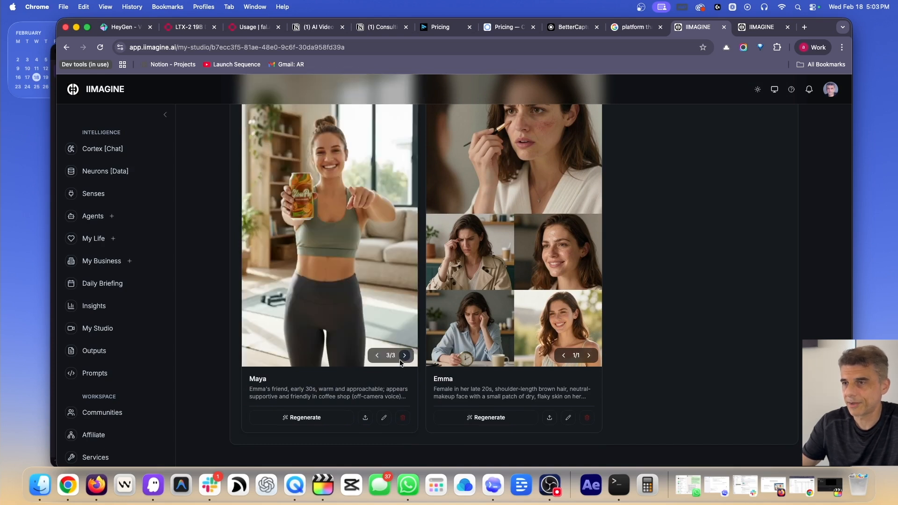
scroll(401, 361, "up", 2)
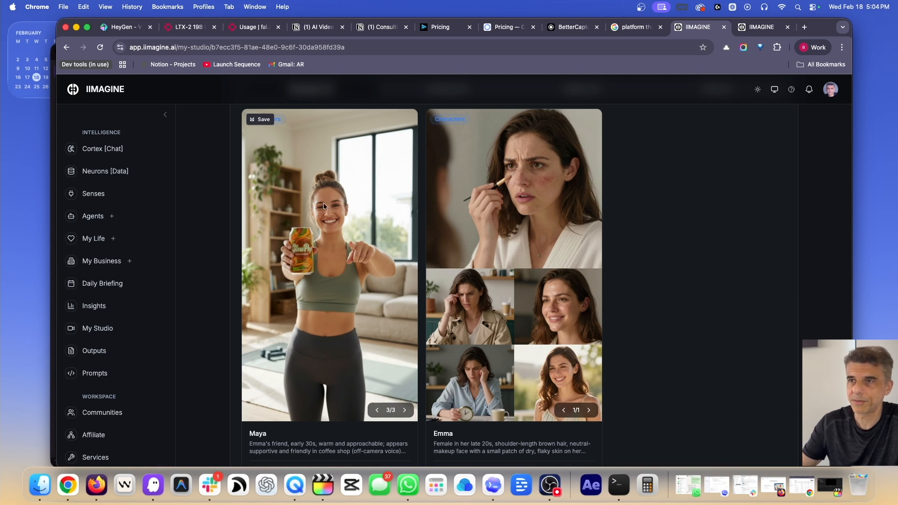
scroll(651, 236, "up", 3)
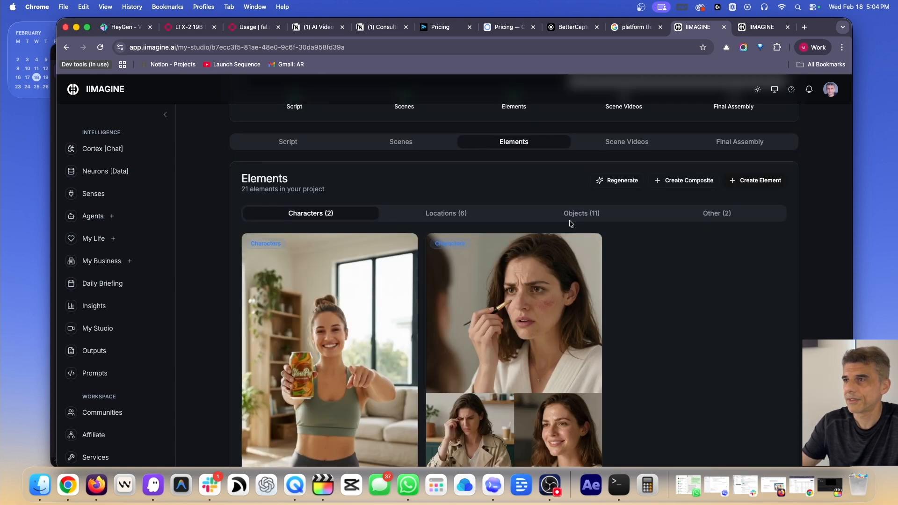
Show the Objects (11) tab and scroll through the object cards
left_click(582, 214)
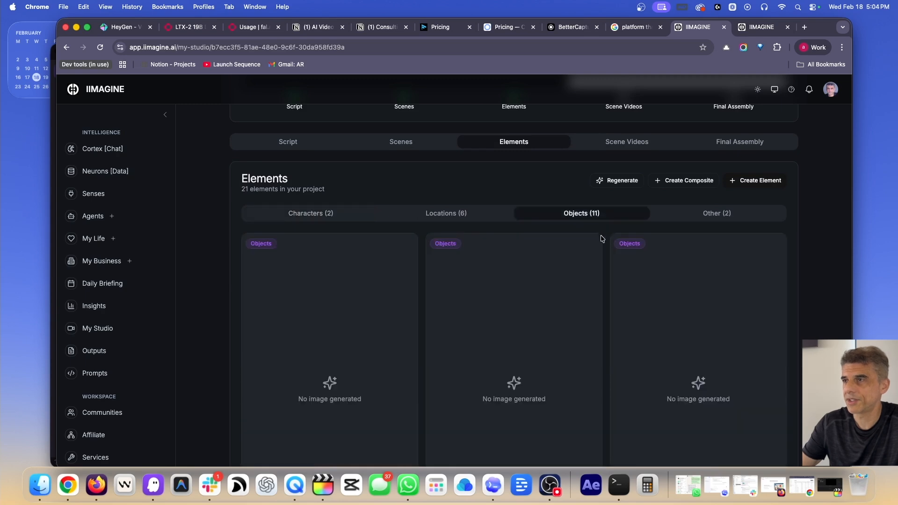
scroll(610, 241, "down", 1)
scroll(610, 241, "down", 8)
scroll(610, 241, "up", 6)
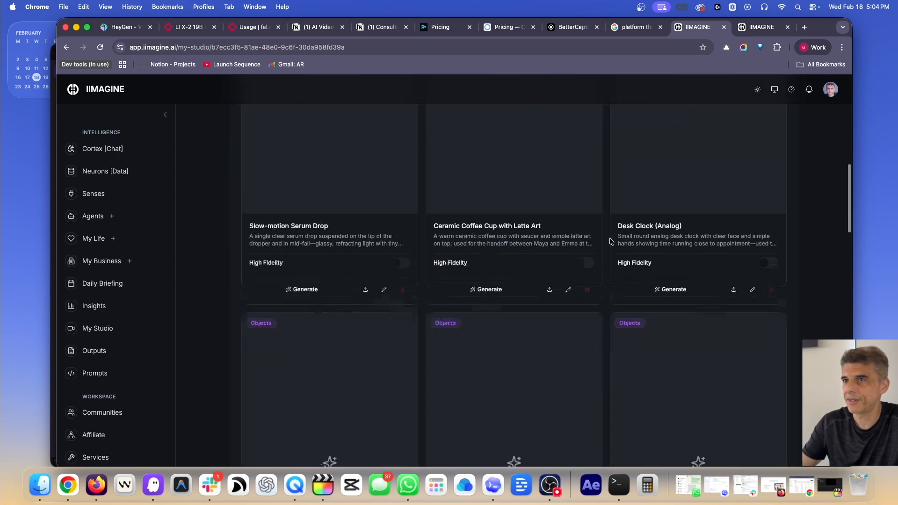
scroll(611, 241, "up", 3)
scroll(609, 243, "down", 2)
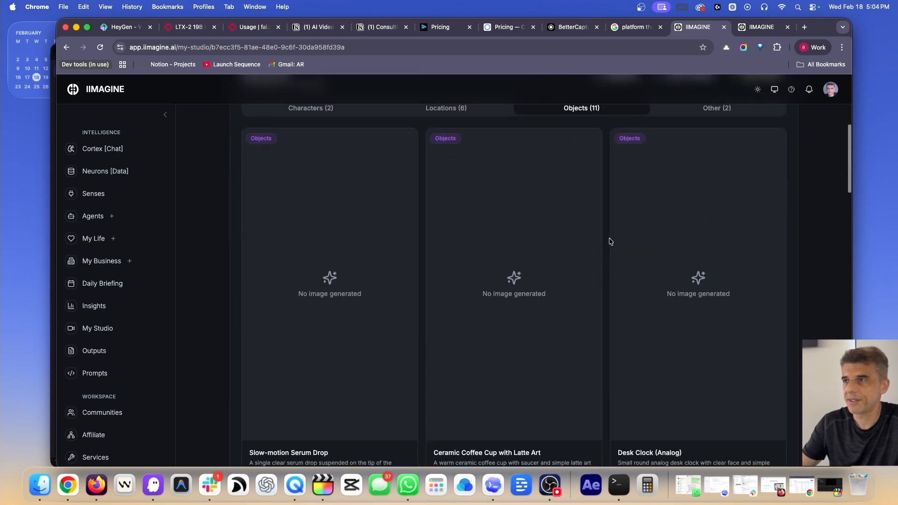
scroll(607, 251, "down", 5)
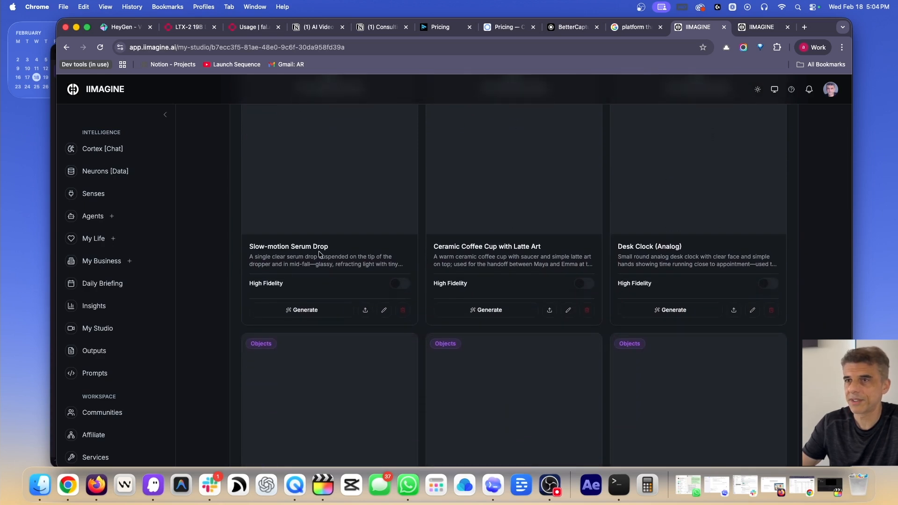
scroll(314, 256, "down", 1)
scroll(473, 220, "down", 1)
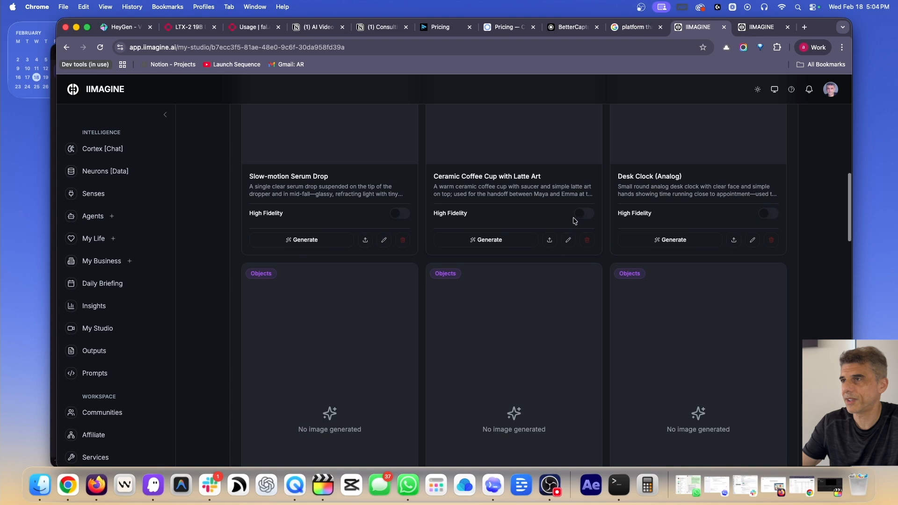
scroll(642, 219, "down", 8)
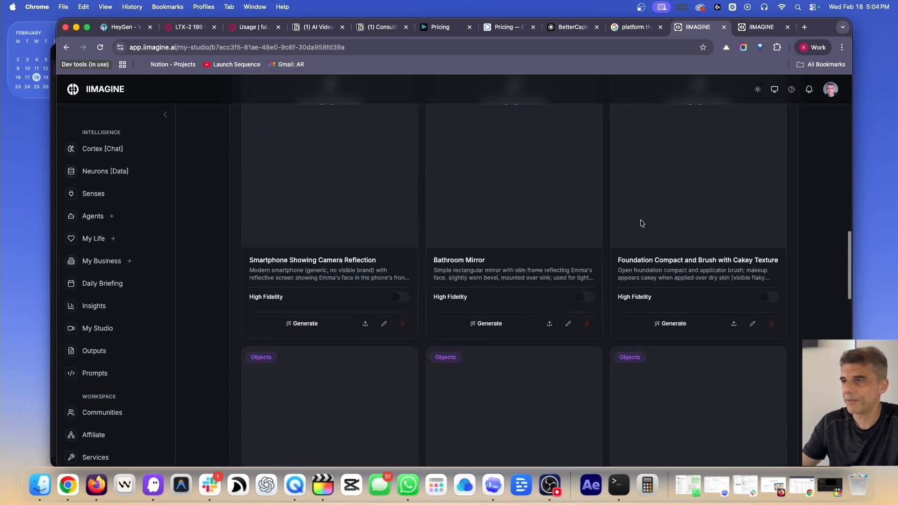
scroll(504, 265, "down", 8)
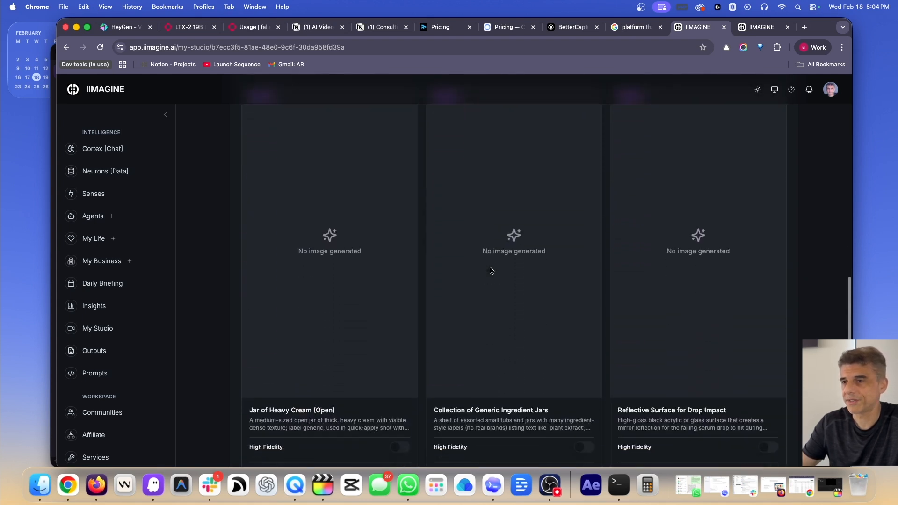
scroll(491, 271, "down", 5)
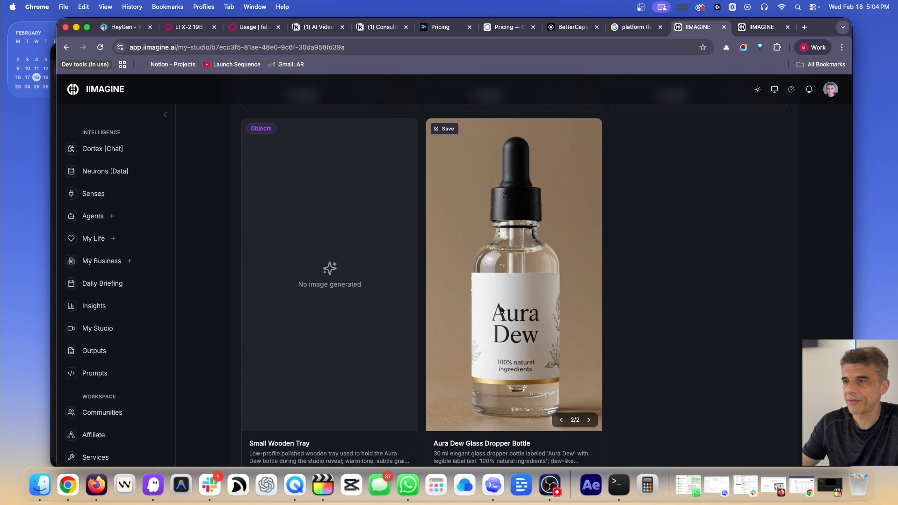
scroll(514, 365, "down", 1)
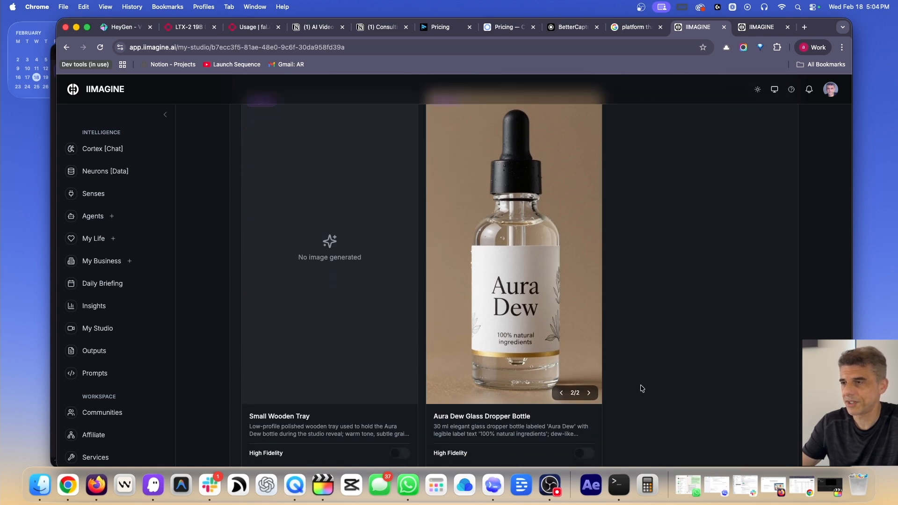
Flip between the Aura Dew dropper bottle's two image variants
left_click(562, 394)
left_click(589, 393)
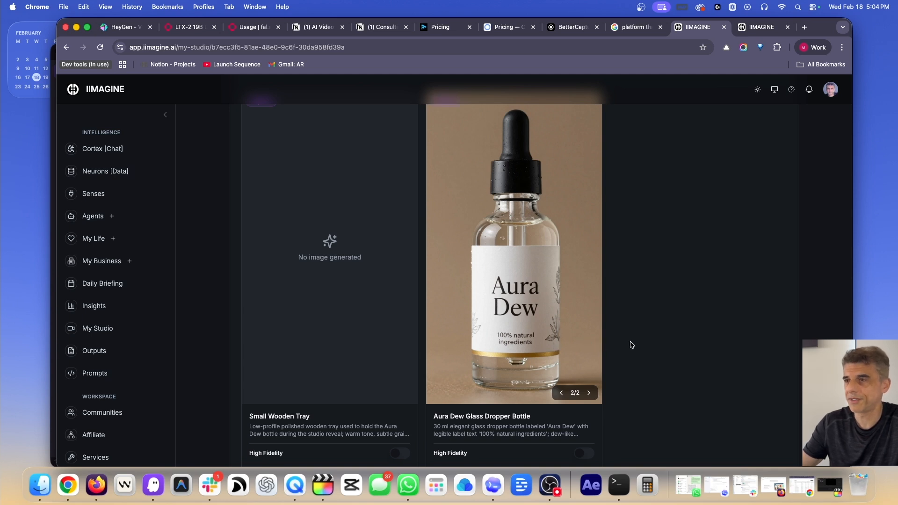
scroll(648, 349, "up", 4)
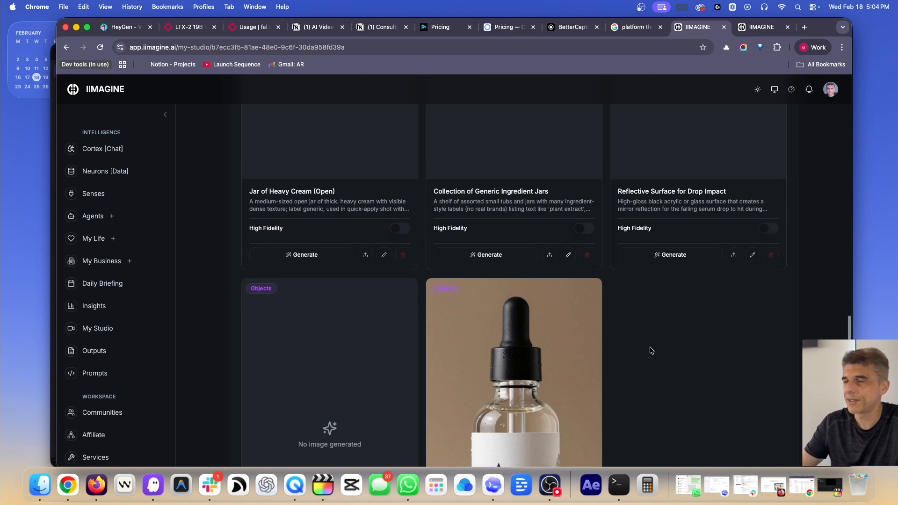
scroll(650, 349, "down", 3)
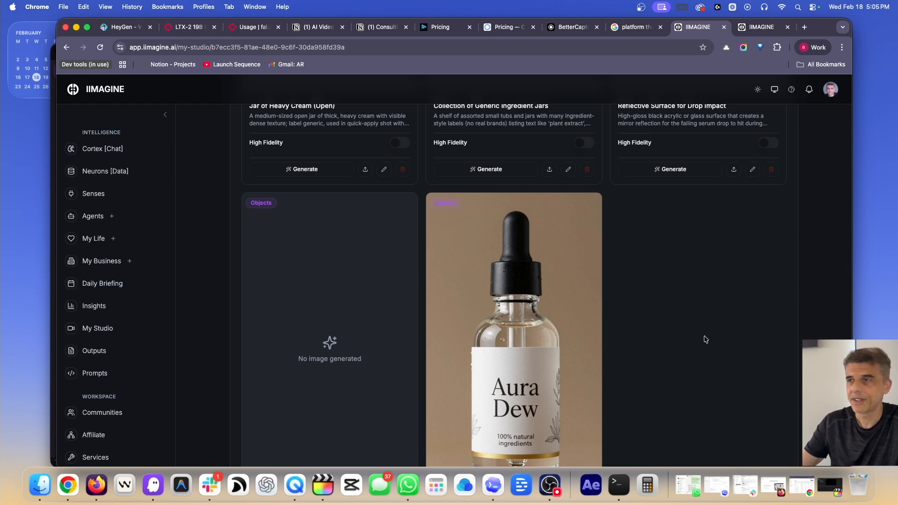
scroll(655, 338, "up", 3)
scroll(655, 338, "up", 15)
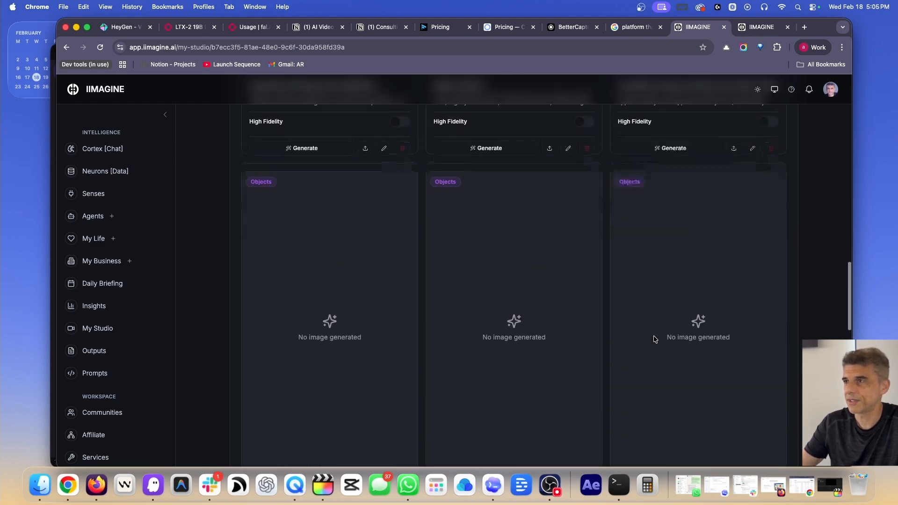
scroll(655, 338, "up", 15)
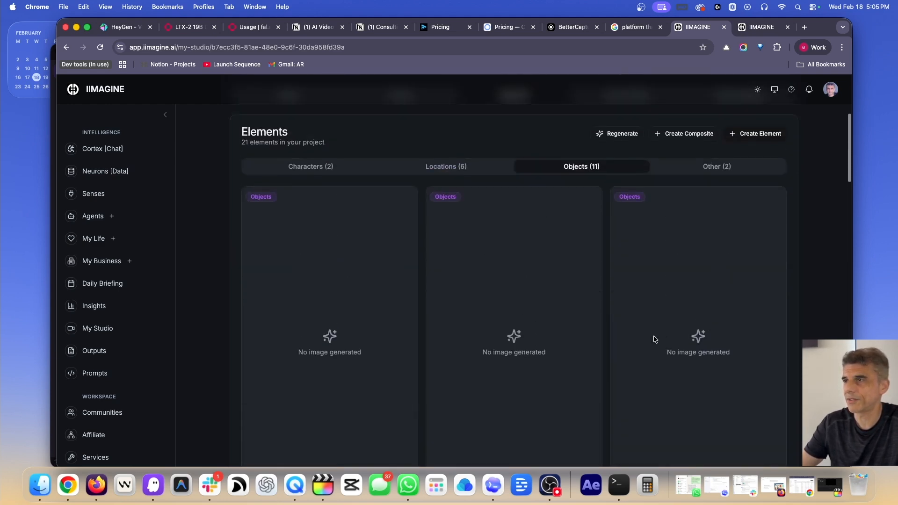
Start a composite with Maya and the Aura Dew bottle, dictating the bathroom-holding-bottle prompt
left_click(692, 357)
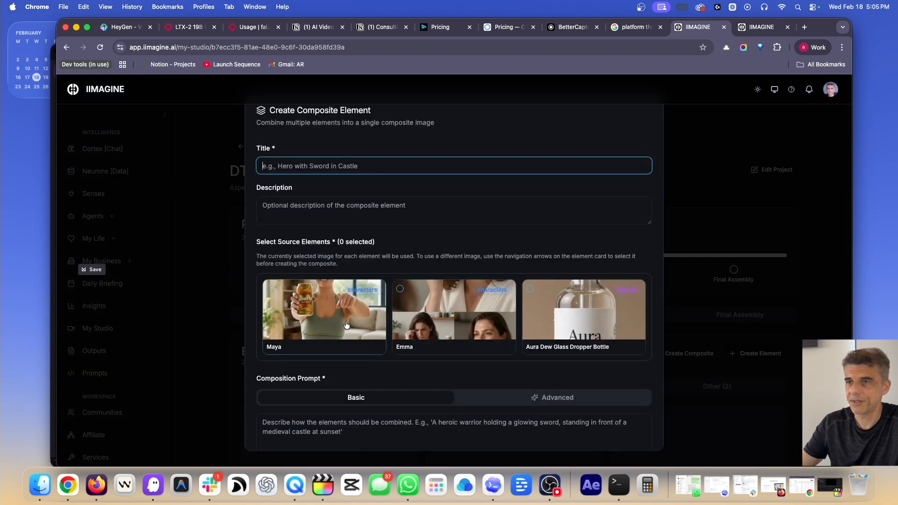
left_click(345, 303)
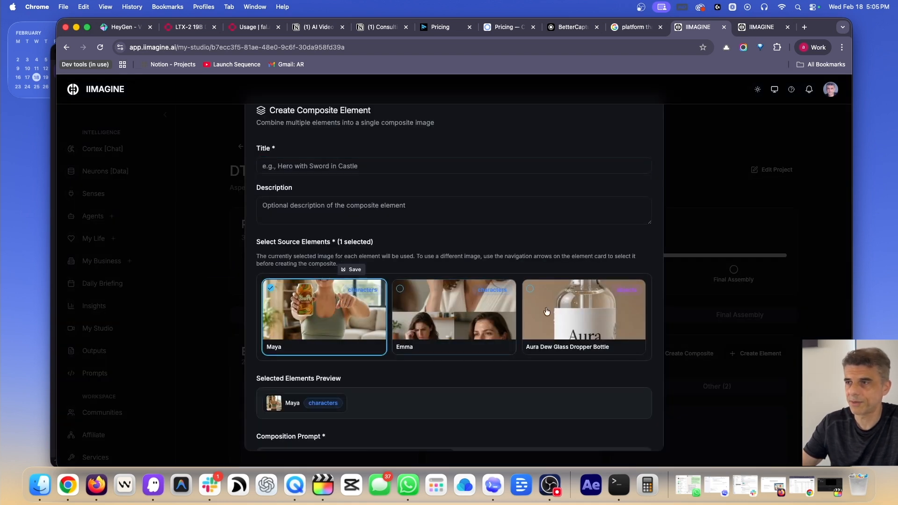
left_click(588, 311)
scroll(587, 311, "down", 5)
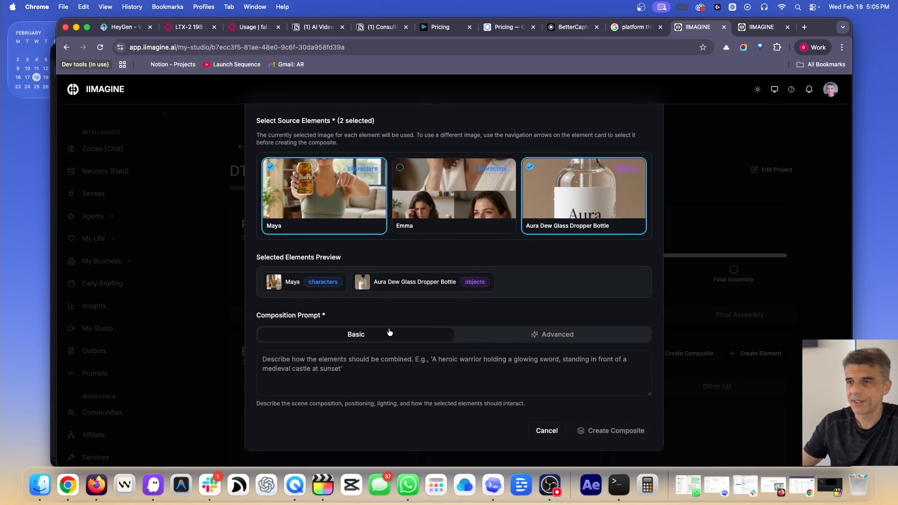
left_click(340, 369)
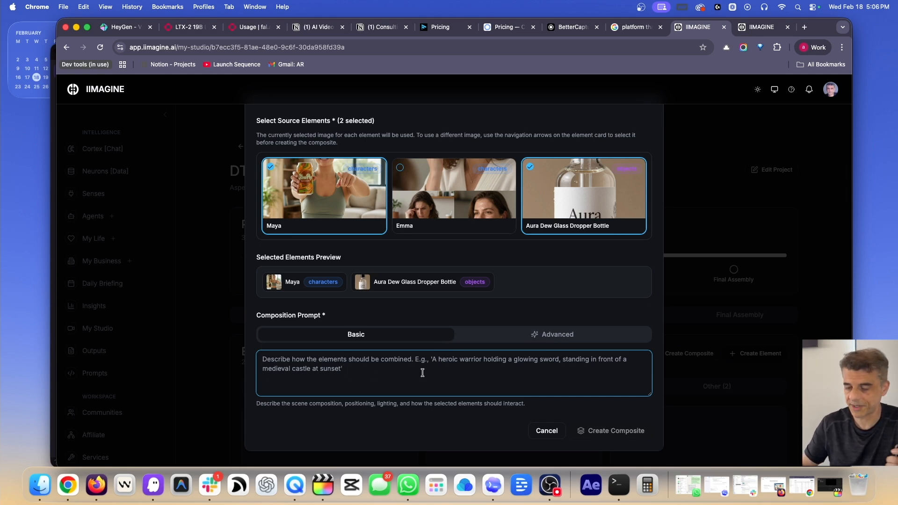
key("F5")
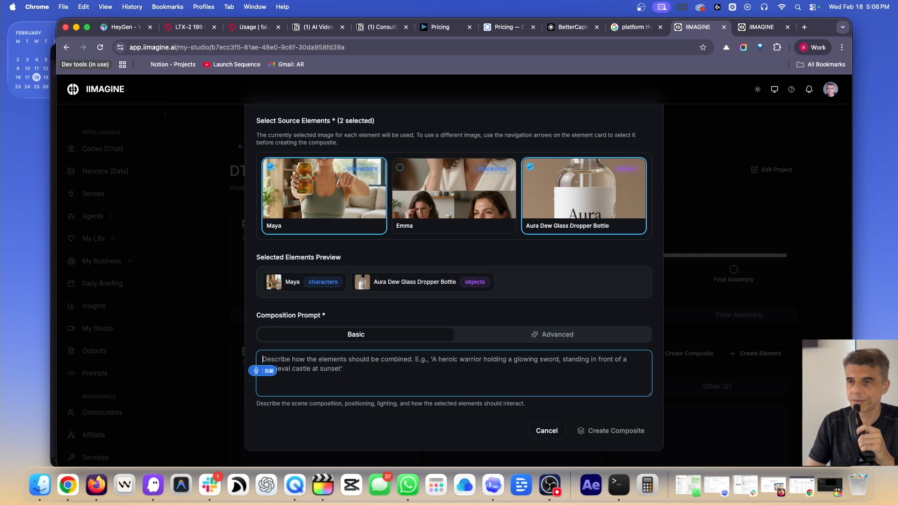
type("Put the woman in")
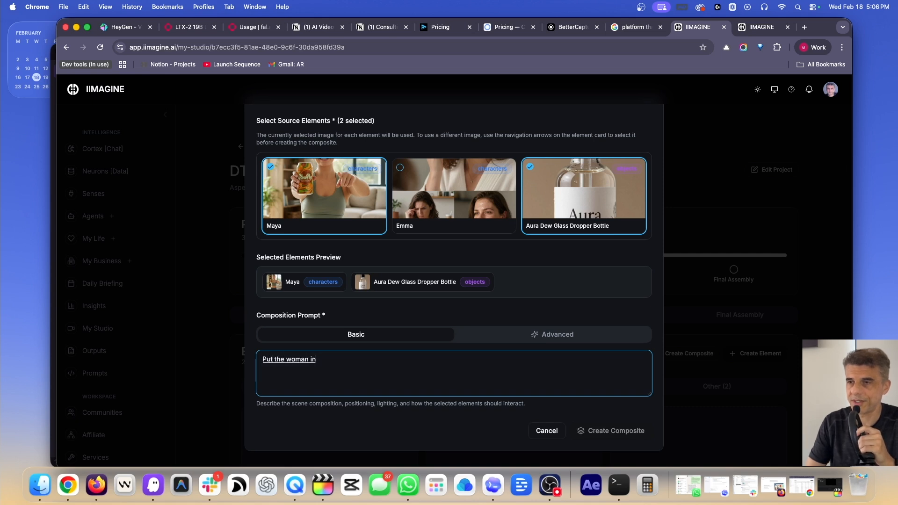
type(" the bathroom of the")
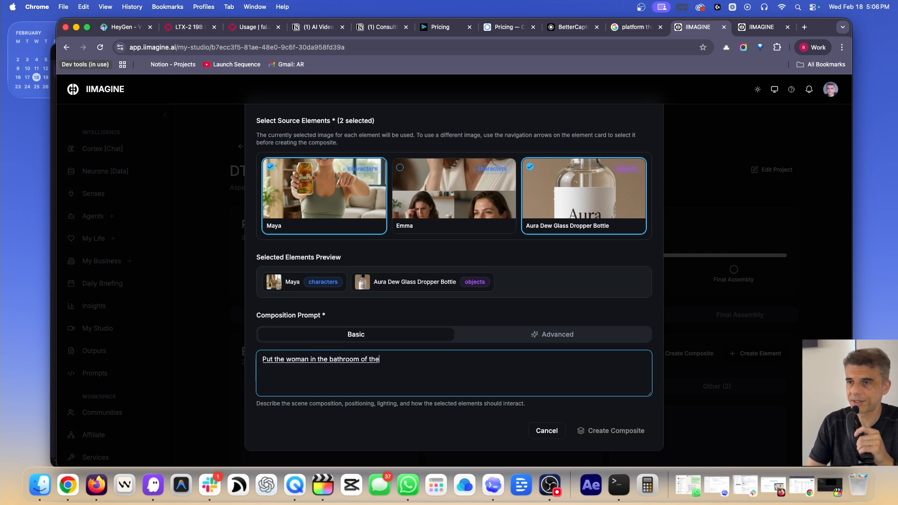
type(" same house and make sure")
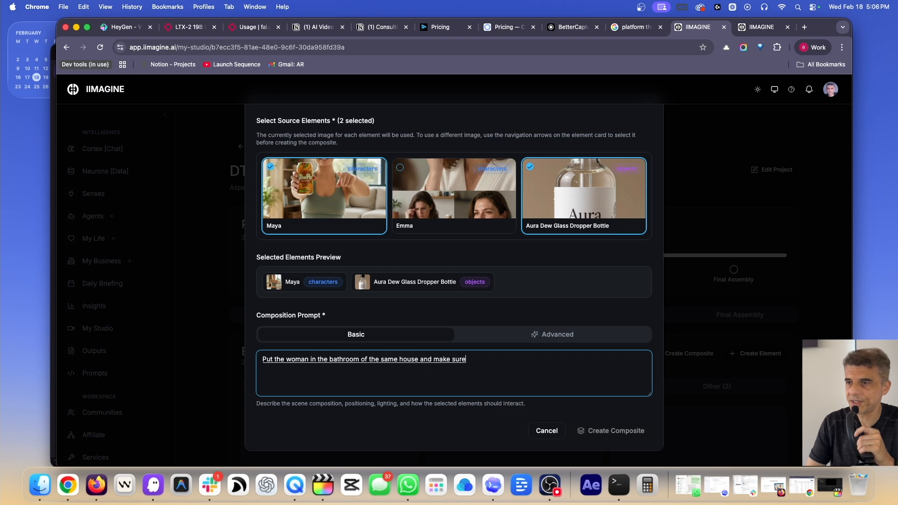
type(" she is holding the")
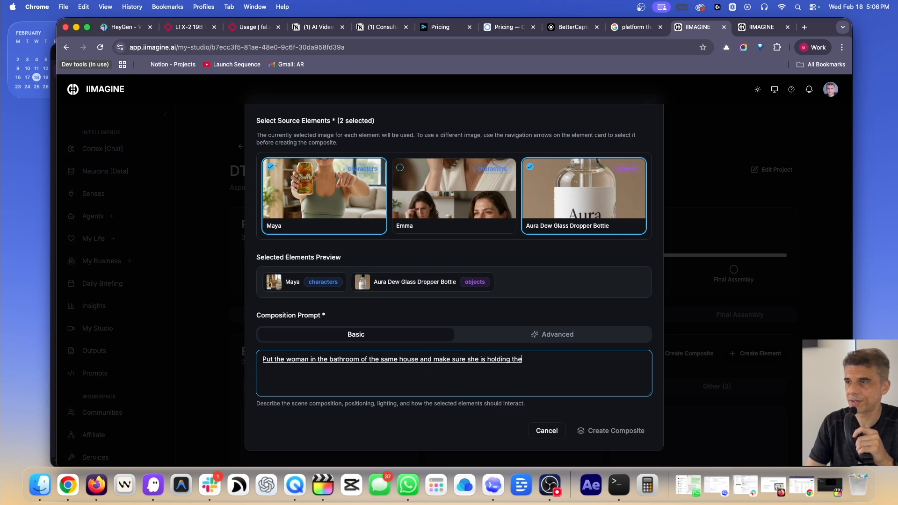
type(" bottle of or a de")
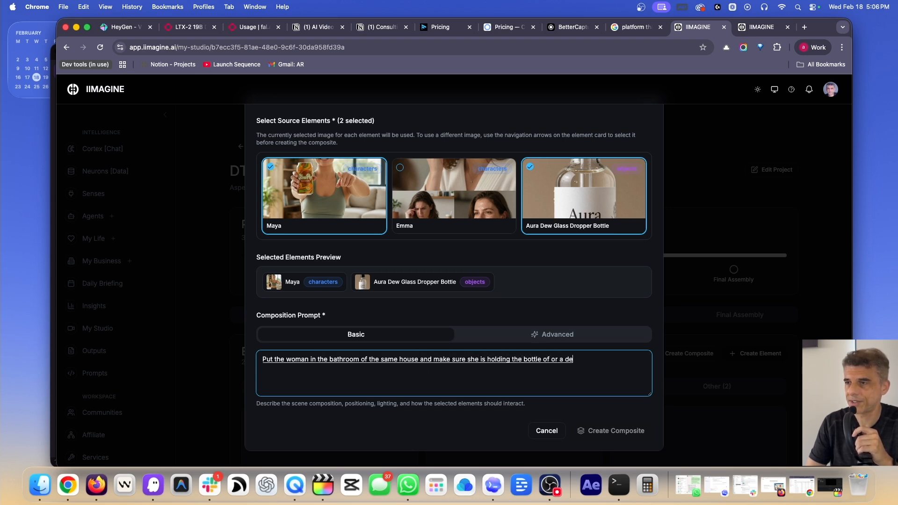
type(" and looking at the camera.")
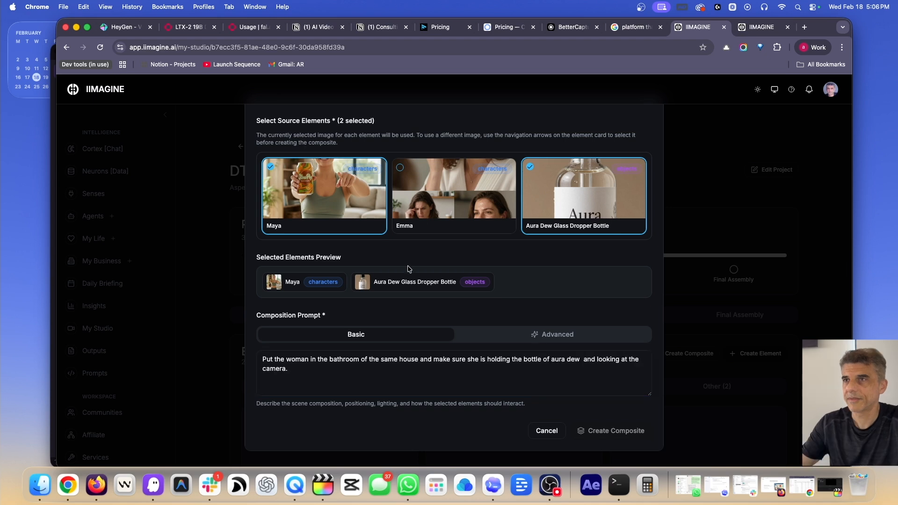
Title the composite 'Woman in bathroom' and create it
scroll(409, 270, "up", 4)
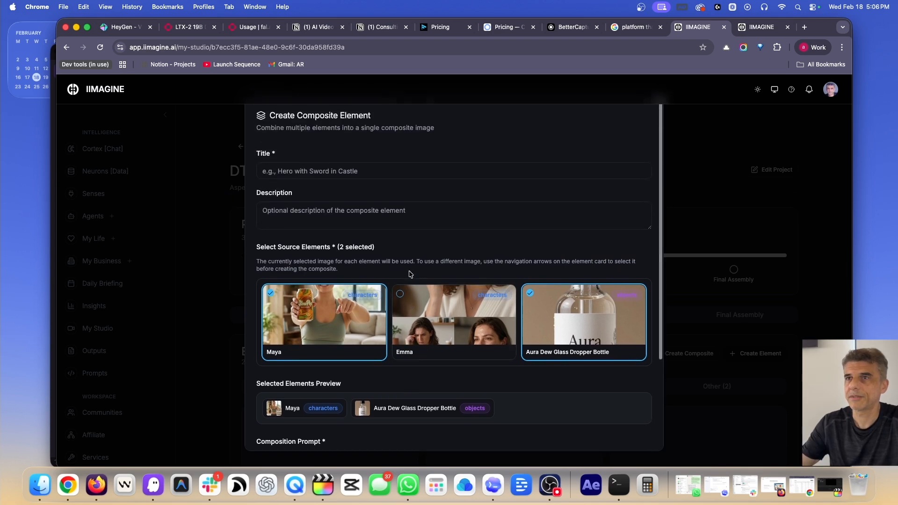
left_click(312, 166)
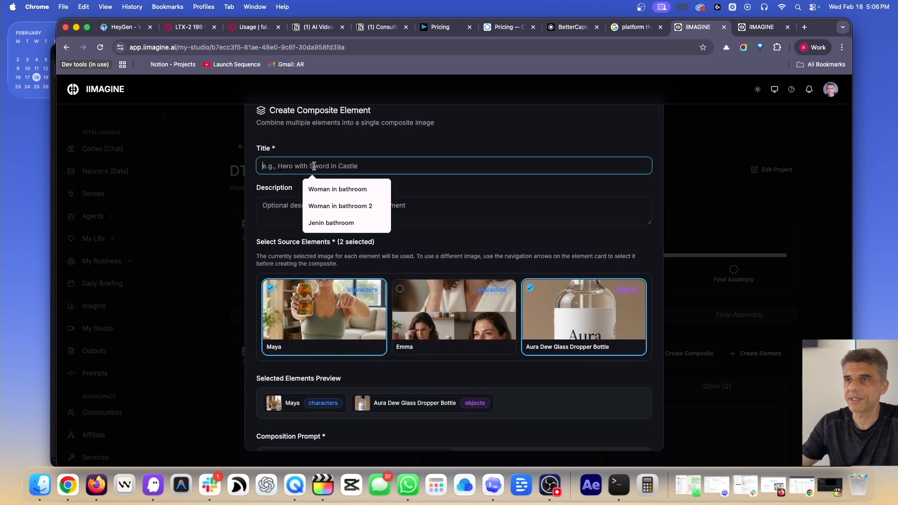
left_click(346, 192)
left_click(343, 187)
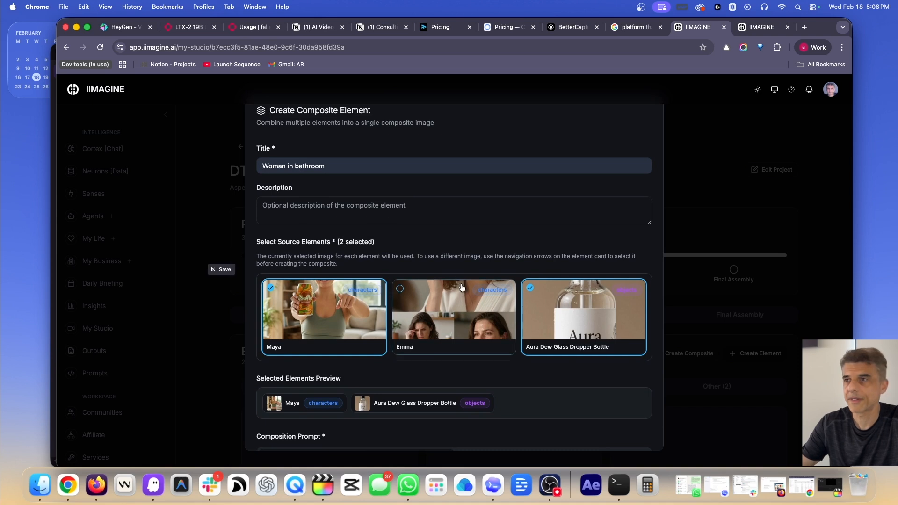
scroll(462, 287, "down", 3)
left_click(600, 429)
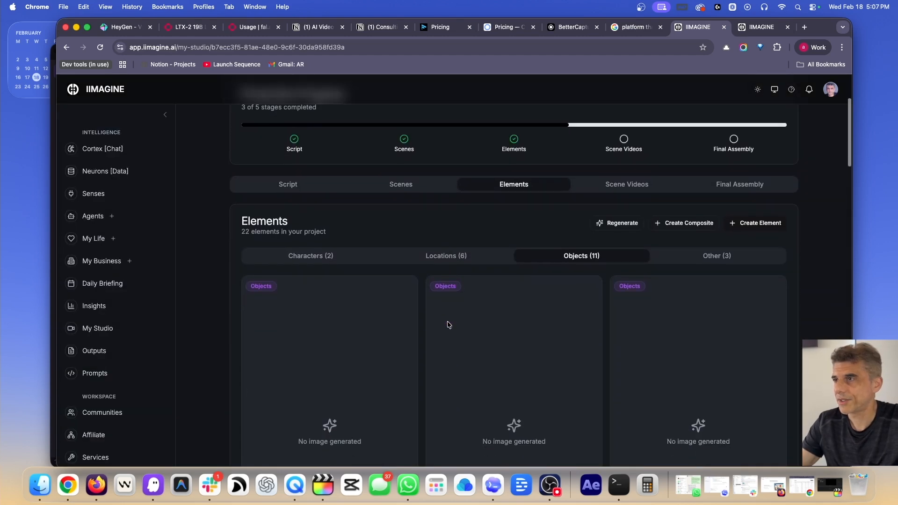
Show the Other (3) elements and scroll through the bathroom composites
scroll(581, 224, "down", 1)
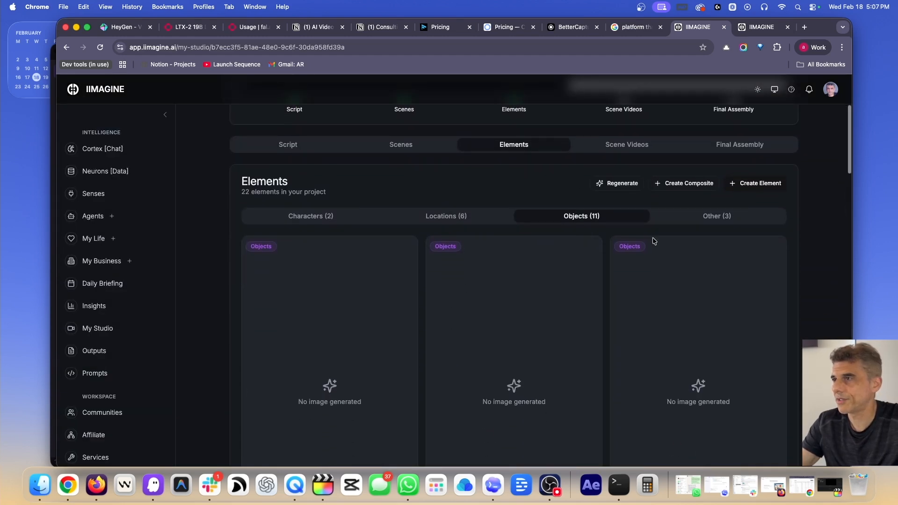
left_click(720, 217)
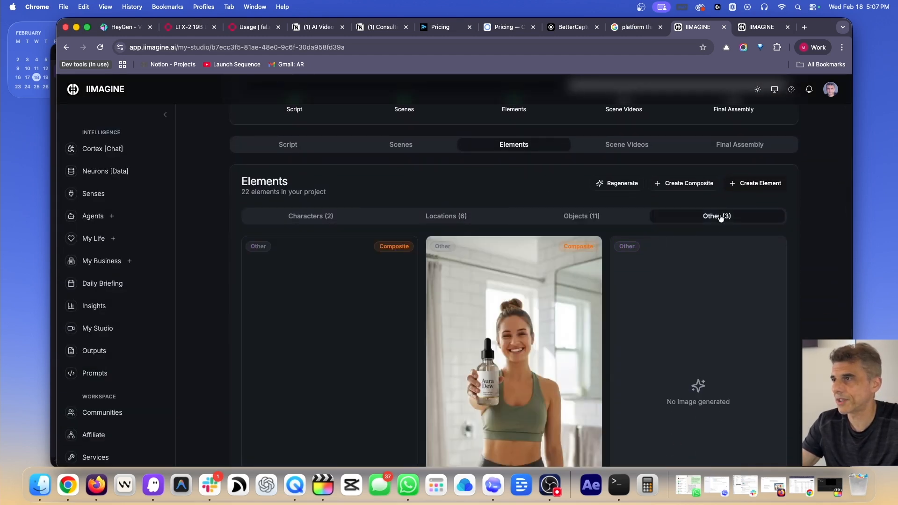
scroll(627, 370, "down", 5)
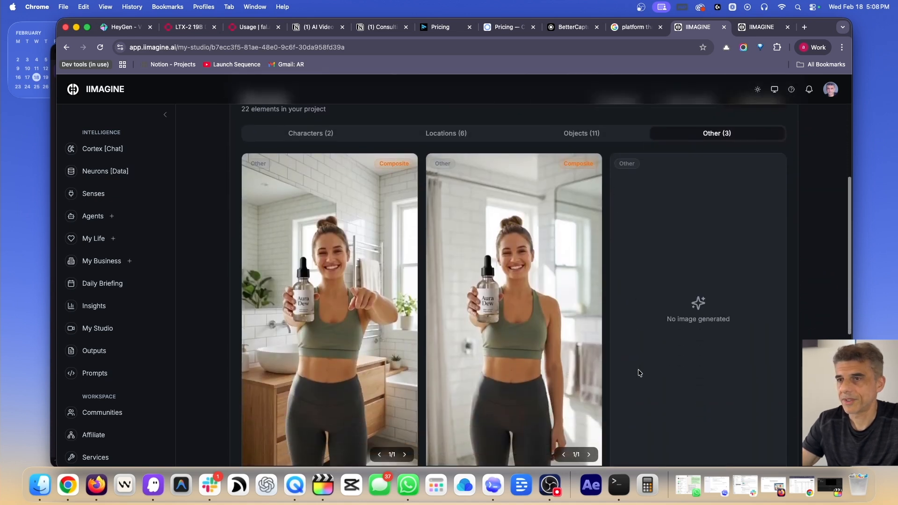
scroll(640, 373, "down", 1)
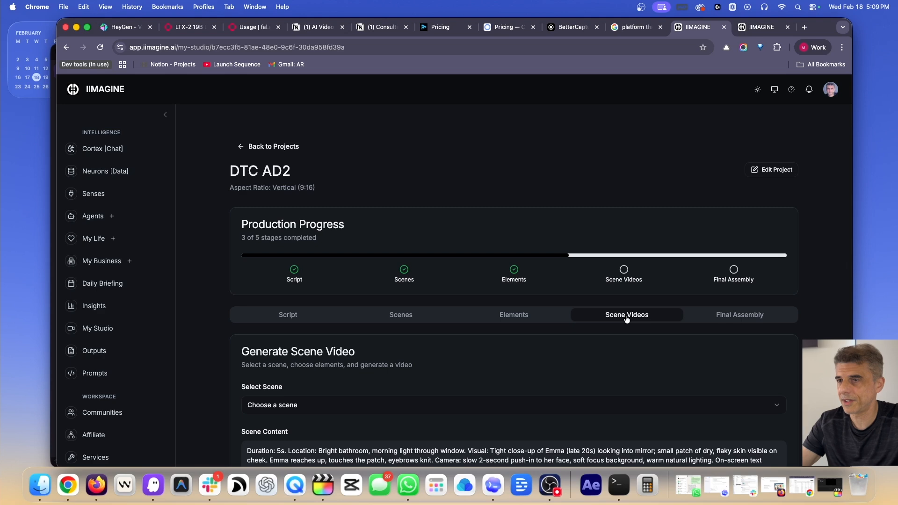
Tick the second 'Woman in bathroom' composite as the scene element and open its composition prompt
scroll(321, 256, "down", 5)
left_click(320, 247)
left_click(312, 264)
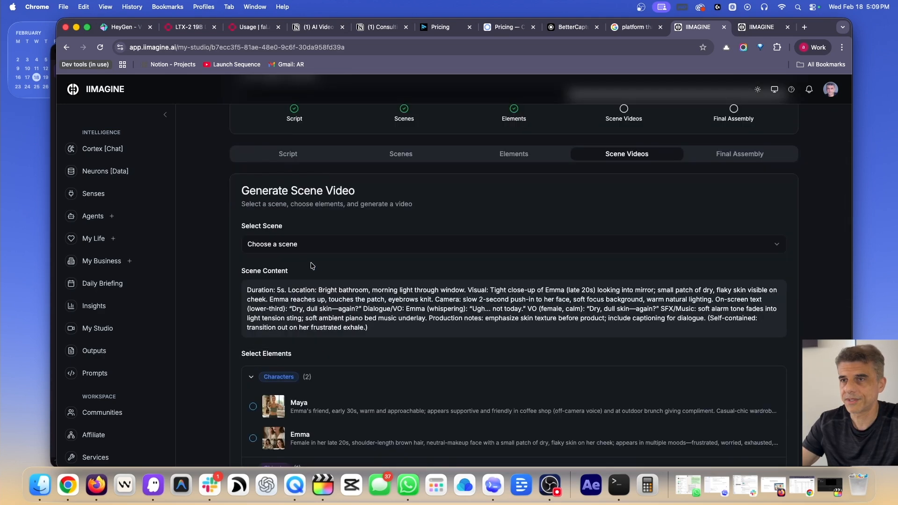
scroll(312, 266, "down", 3)
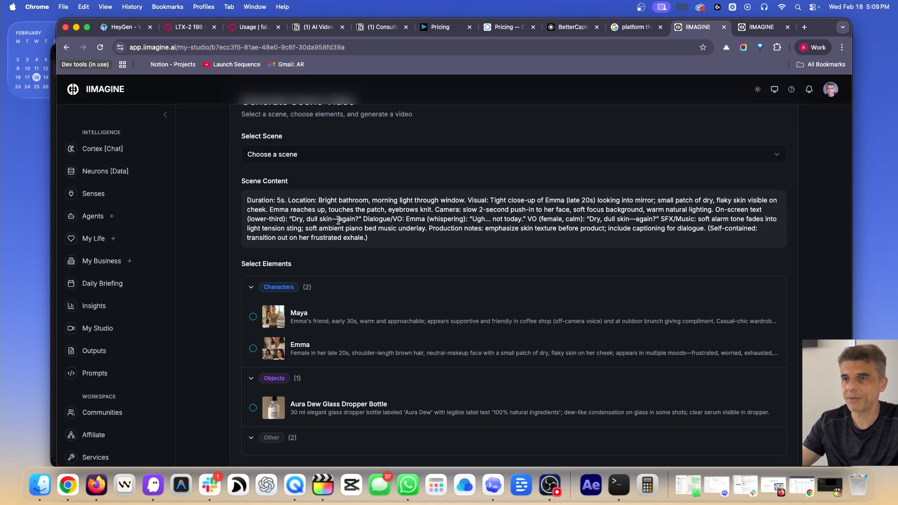
scroll(339, 221, "down", 3)
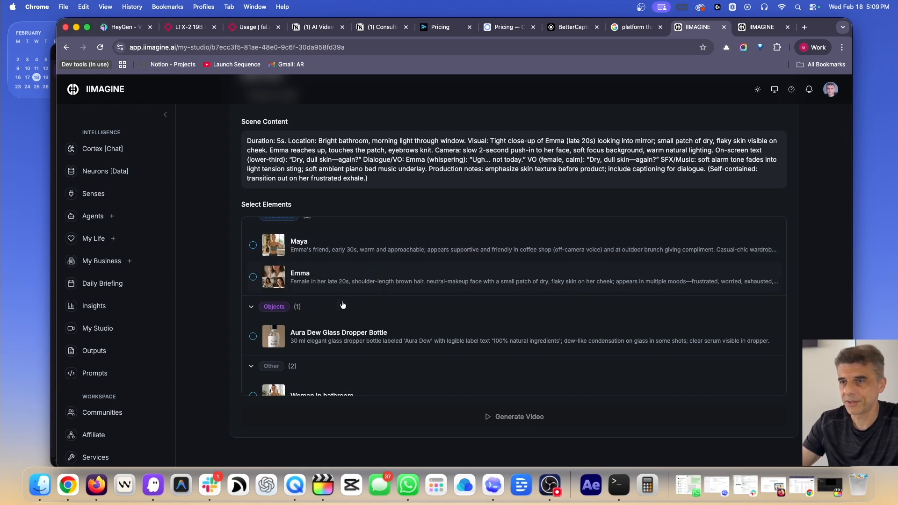
scroll(353, 316, "down", 2)
scroll(354, 316, "down", 2)
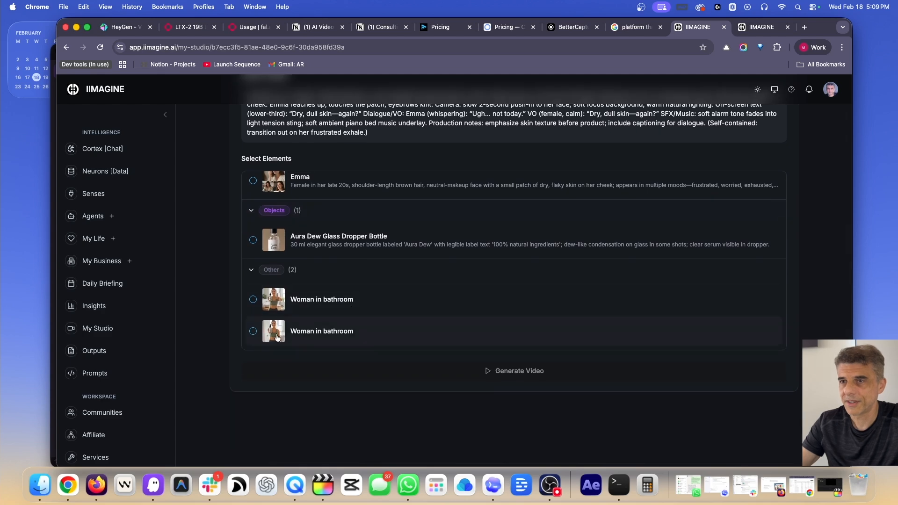
left_click(259, 335)
scroll(321, 346, "down", 5)
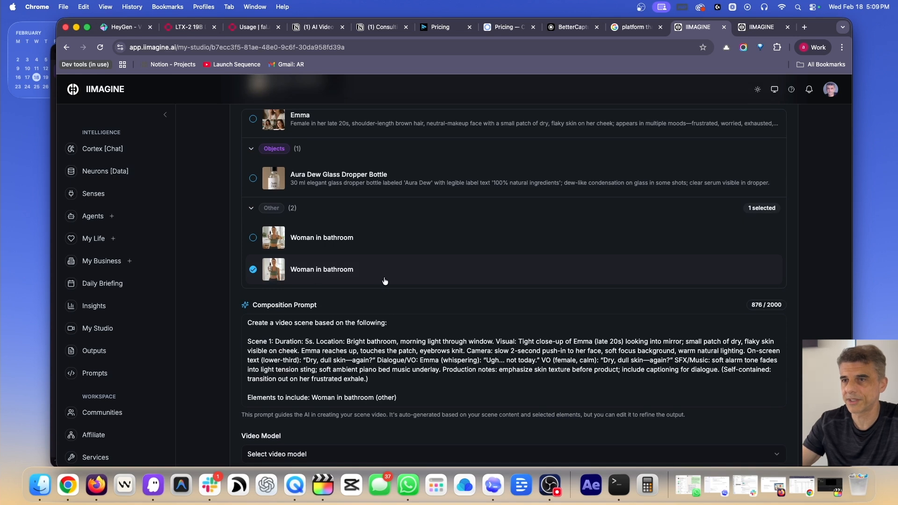
scroll(382, 280, "down", 4)
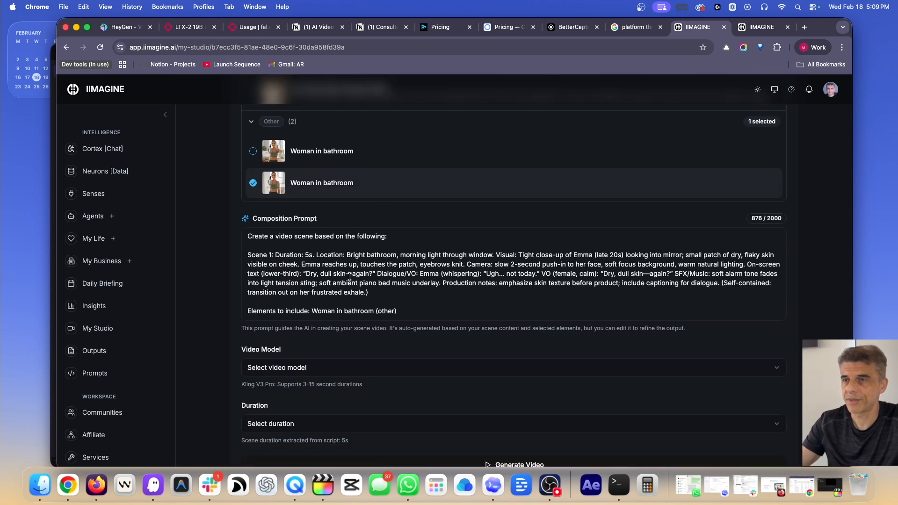
left_click(384, 288)
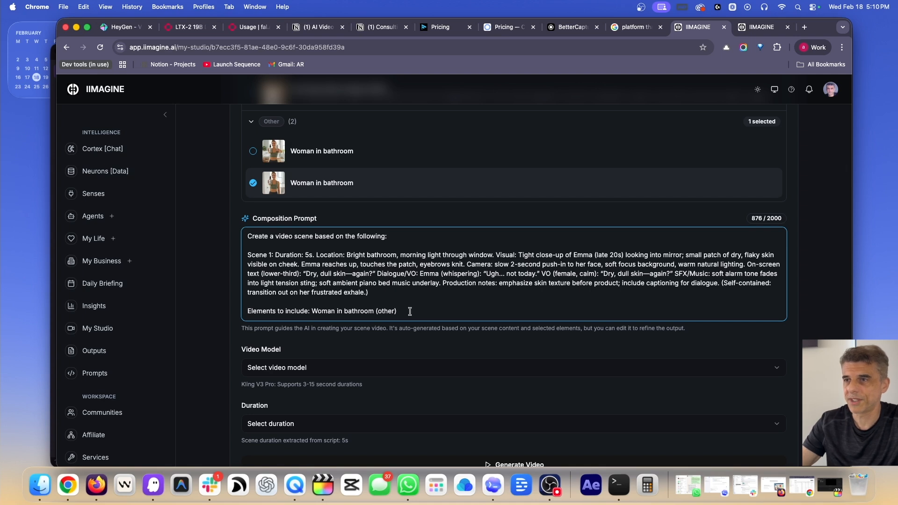
Replace the prompt with the Aura Dew hydration line and 'Her mouth moves in sync with the words.'
left_click_drag(405, 309, 247, 238)
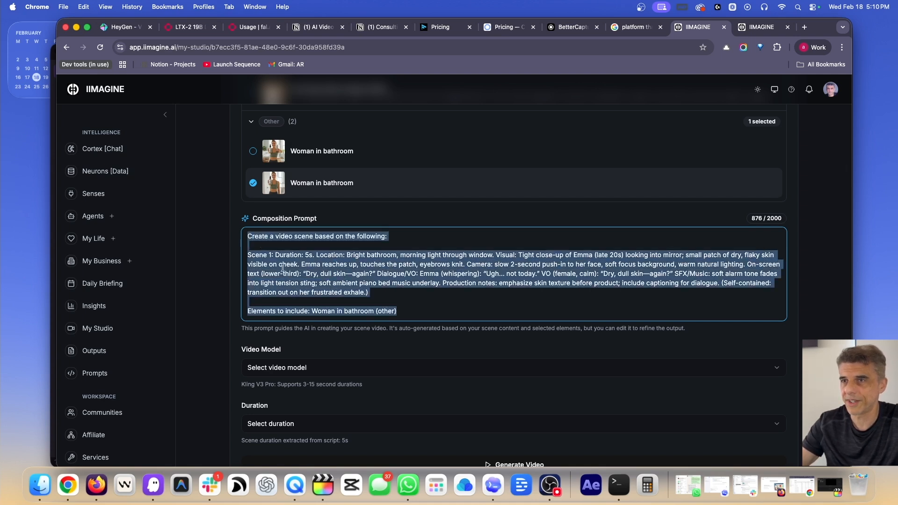
key("BackSpace")
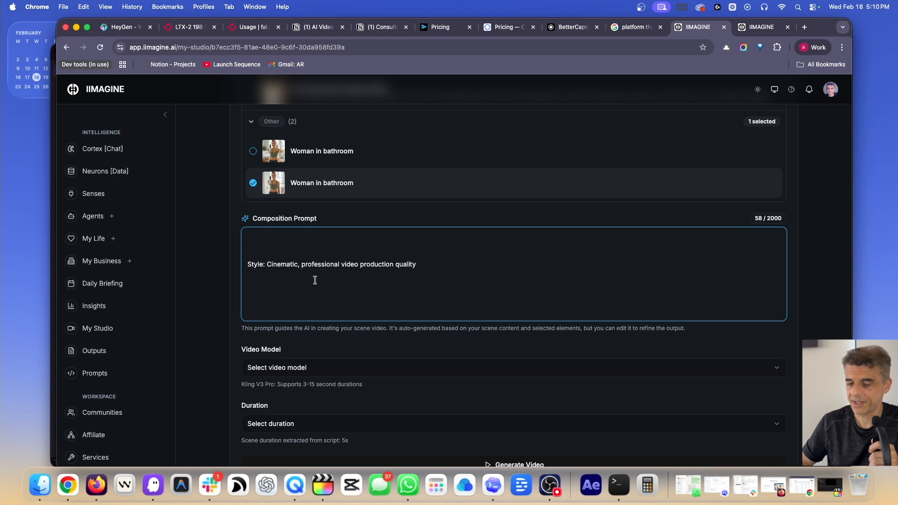
key("F5")
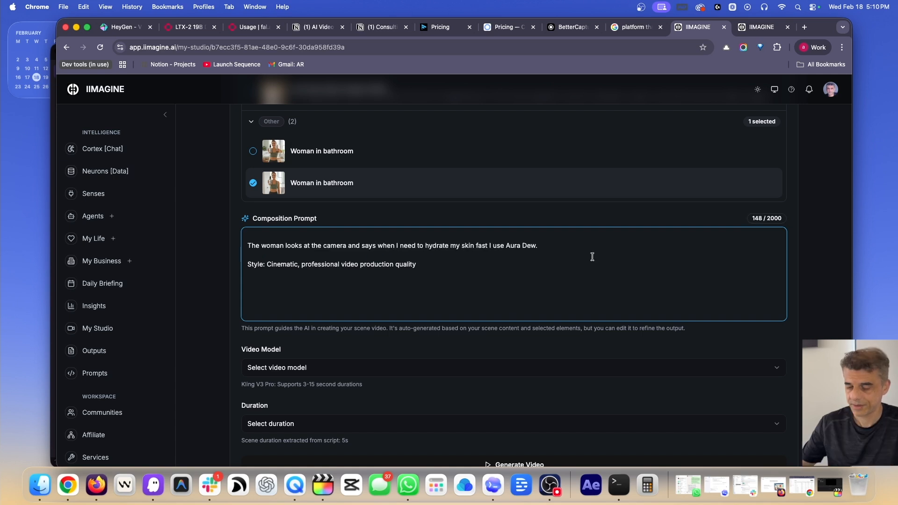
type("\"W")
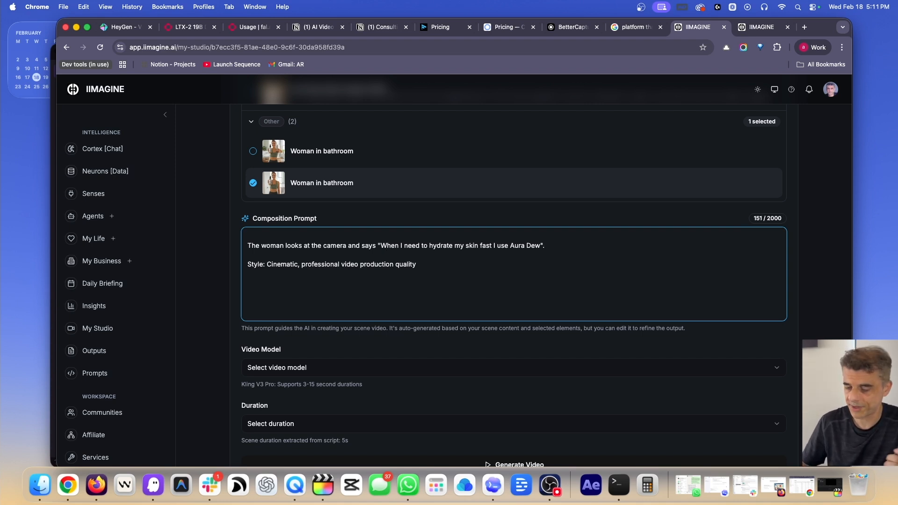
key("F5")
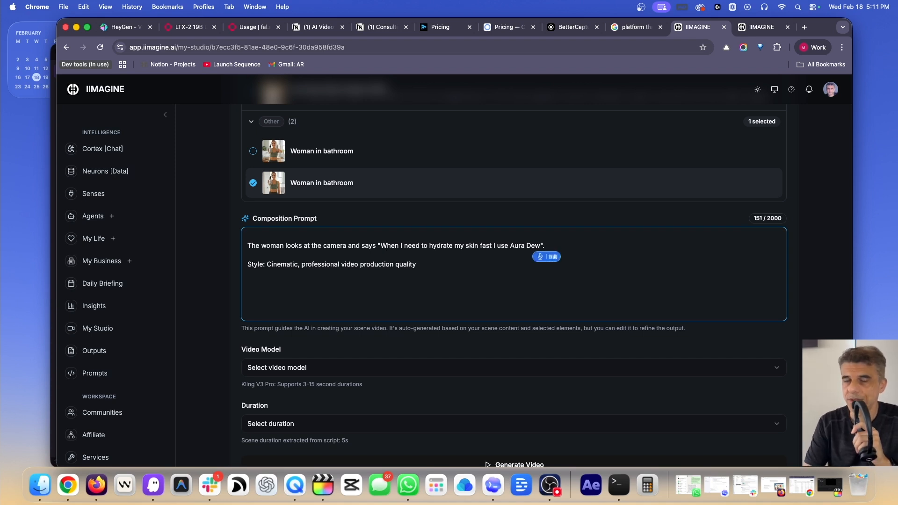
type("Her mouth moves in sync")
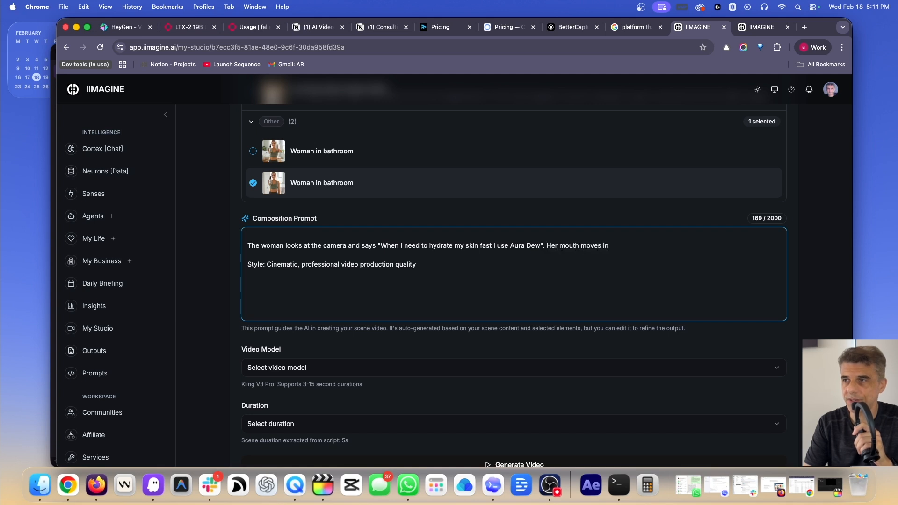
type(" with the words.")
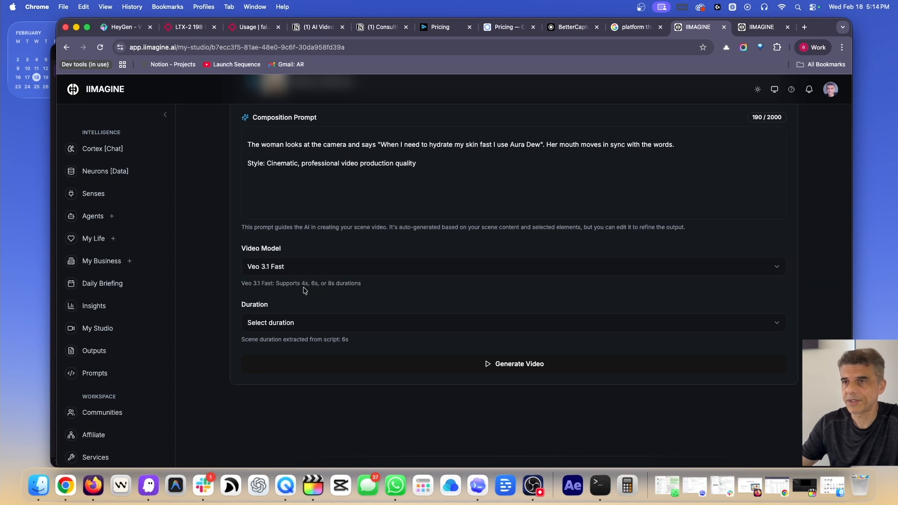
Generate a 4-second scene video with Veo 3.1 Fast after briefly trying Kling V3 Pro
left_click(311, 323)
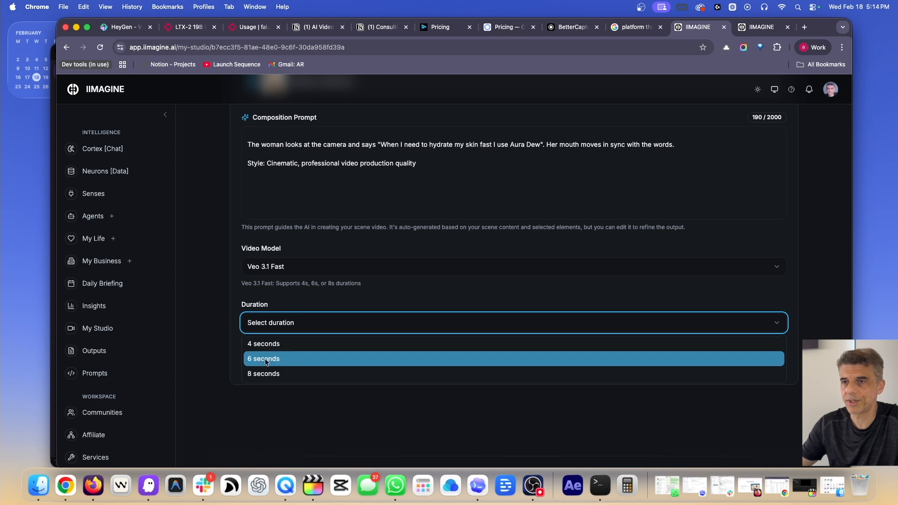
left_click(309, 272)
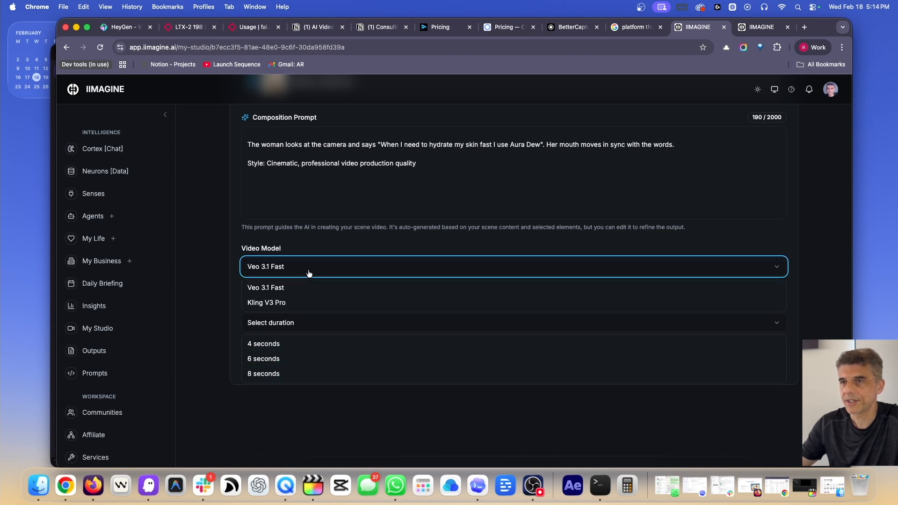
left_click(299, 302)
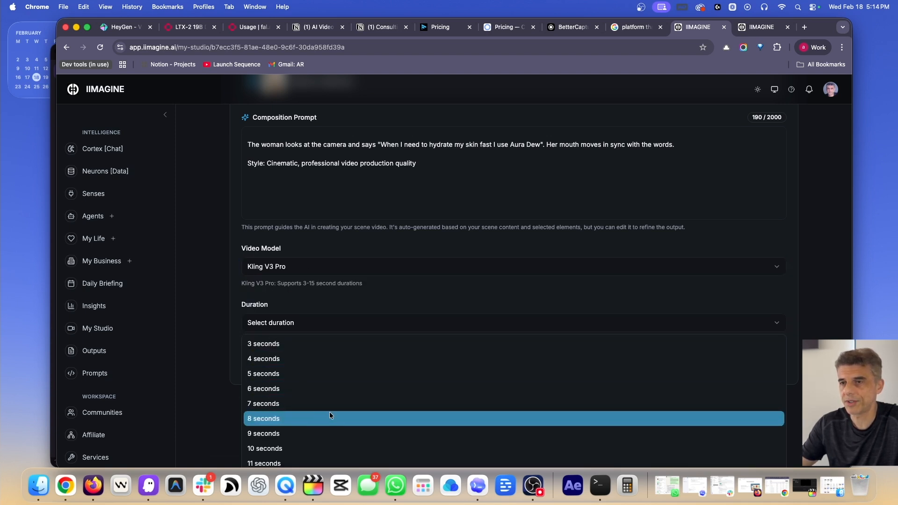
scroll(327, 397, "down", 3)
scroll(330, 336, "up", 3)
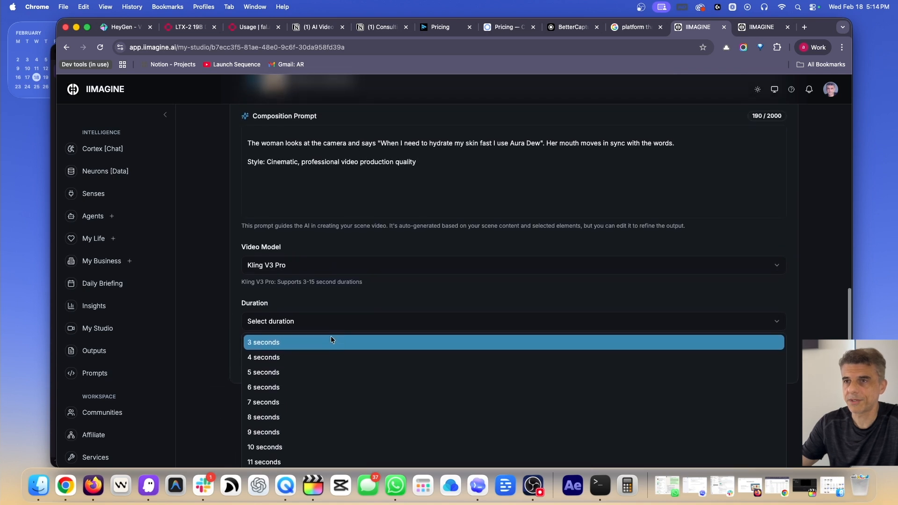
left_click(345, 275)
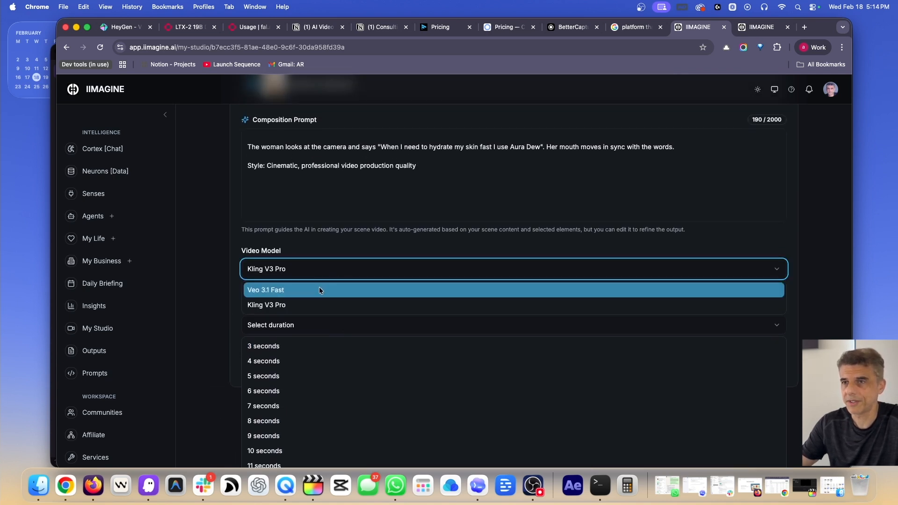
left_click(319, 287)
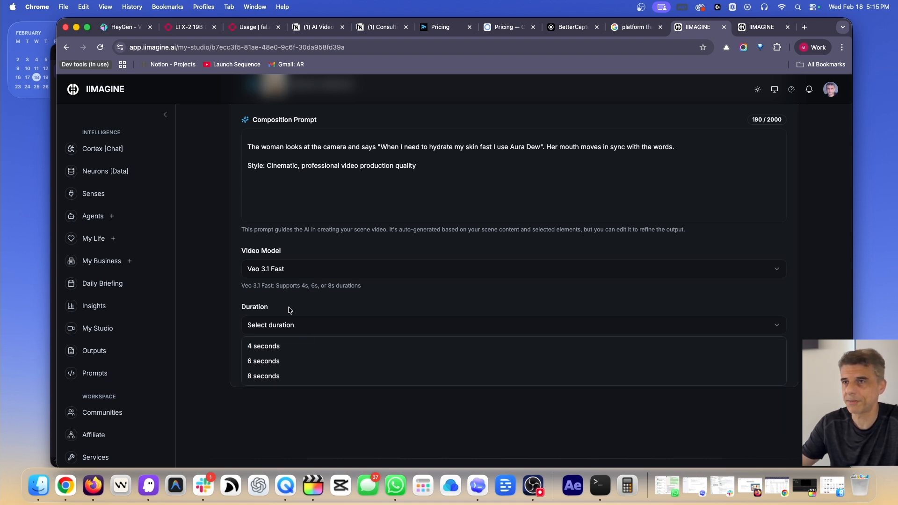
left_click(288, 348)
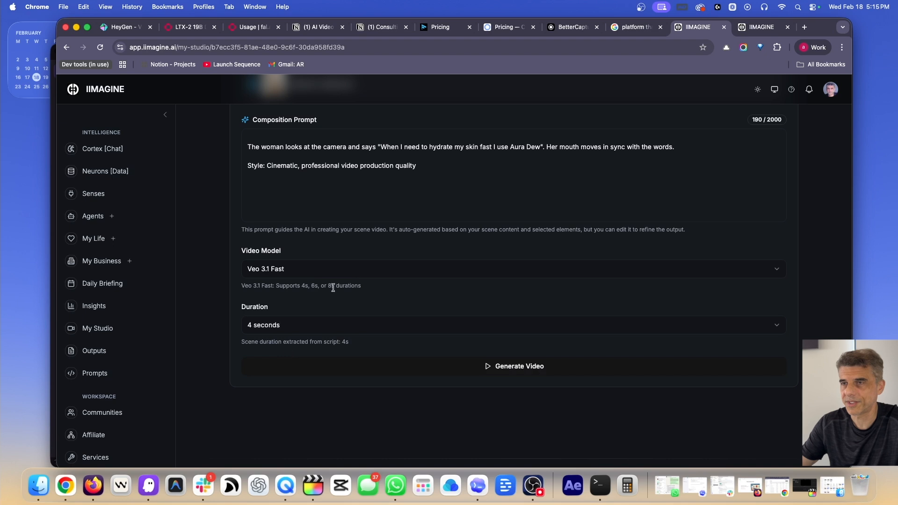
left_click(520, 366)
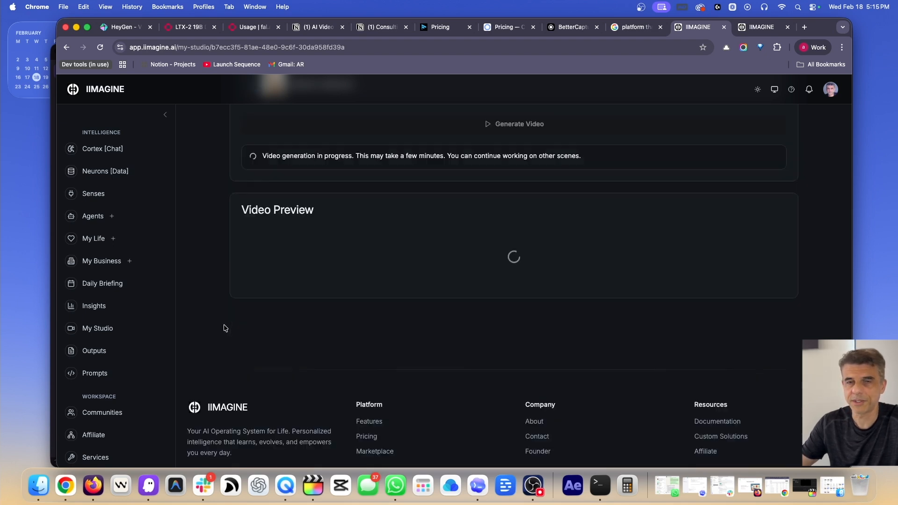
Return to Chrome and play the completed 4-second Video Preview
scroll(220, 320, "down", 1)
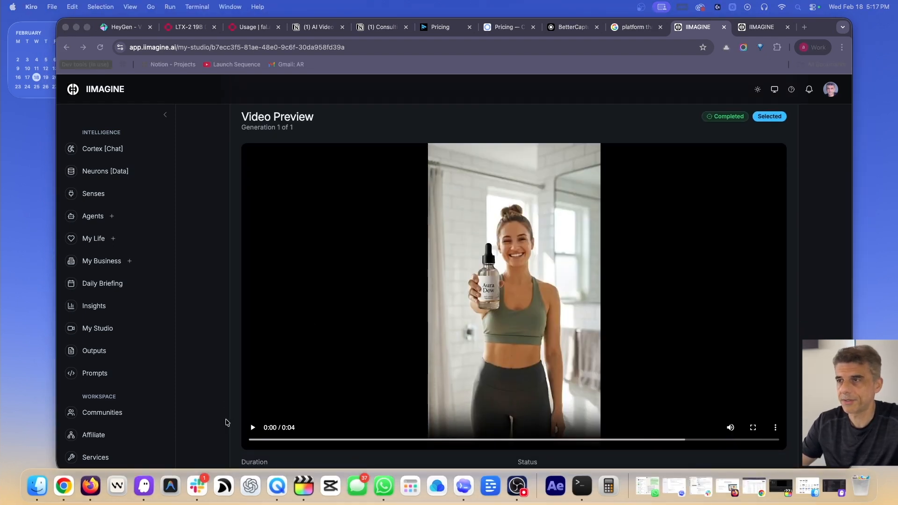
left_click(227, 425)
left_click(243, 424)
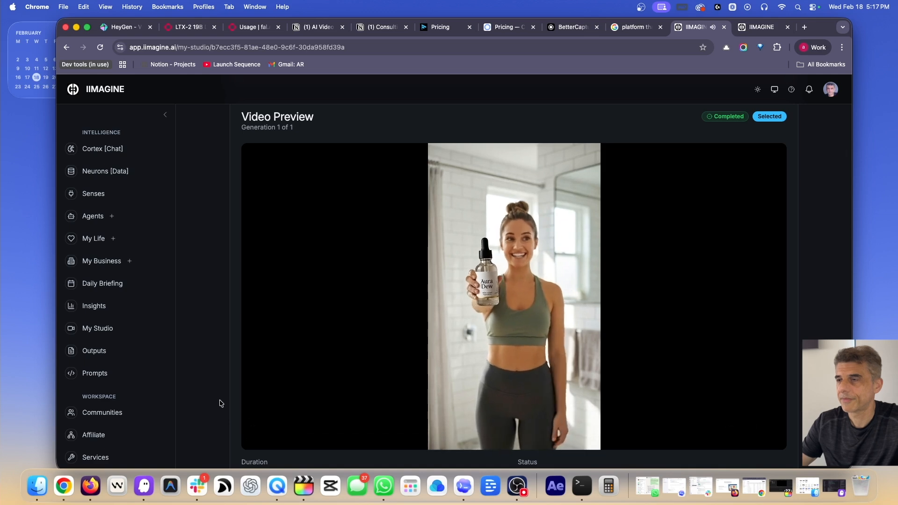